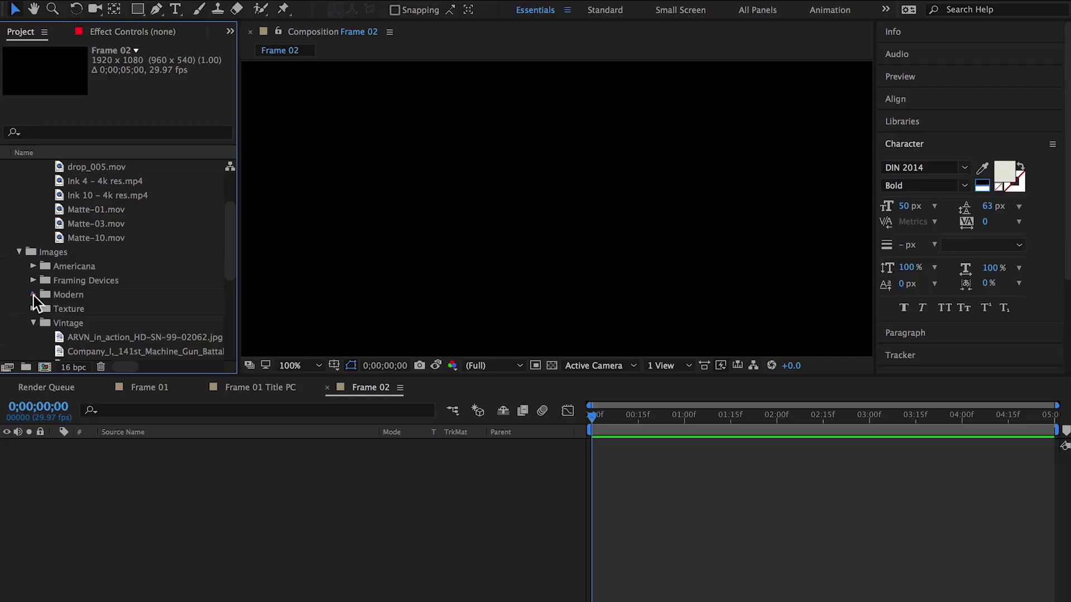
# Drag the Flickr soldier close-up from Images > Modern into Frame 02 as layer 1
pyautogui.click(33, 295)
pyautogui.click(66, 280)
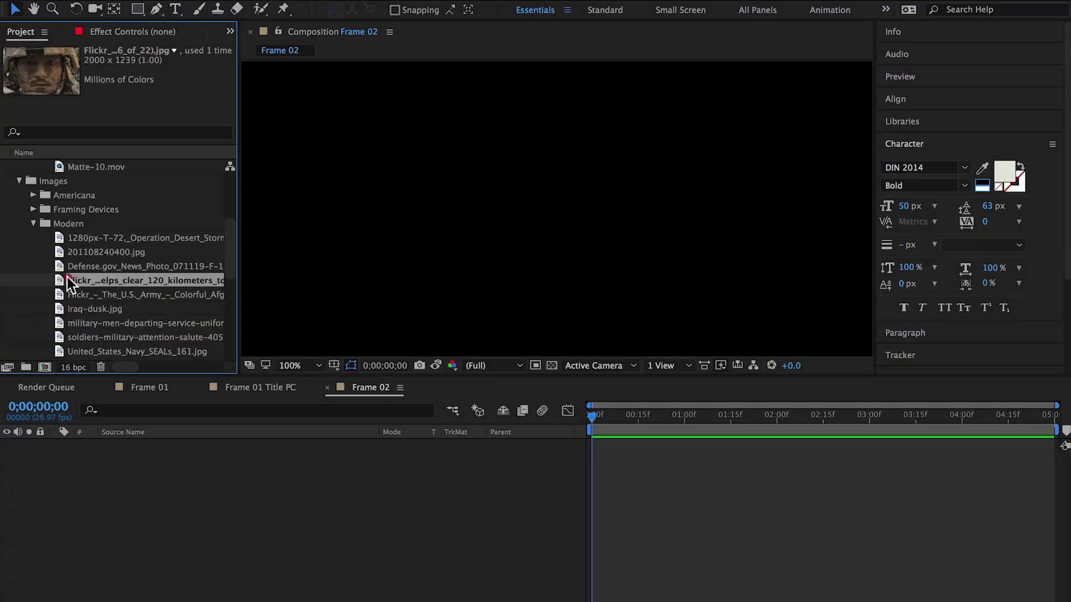
pyautogui.click(59, 292)
pyautogui.click(59, 282)
pyautogui.moveTo(59, 282); pyautogui.dragTo(126, 525)
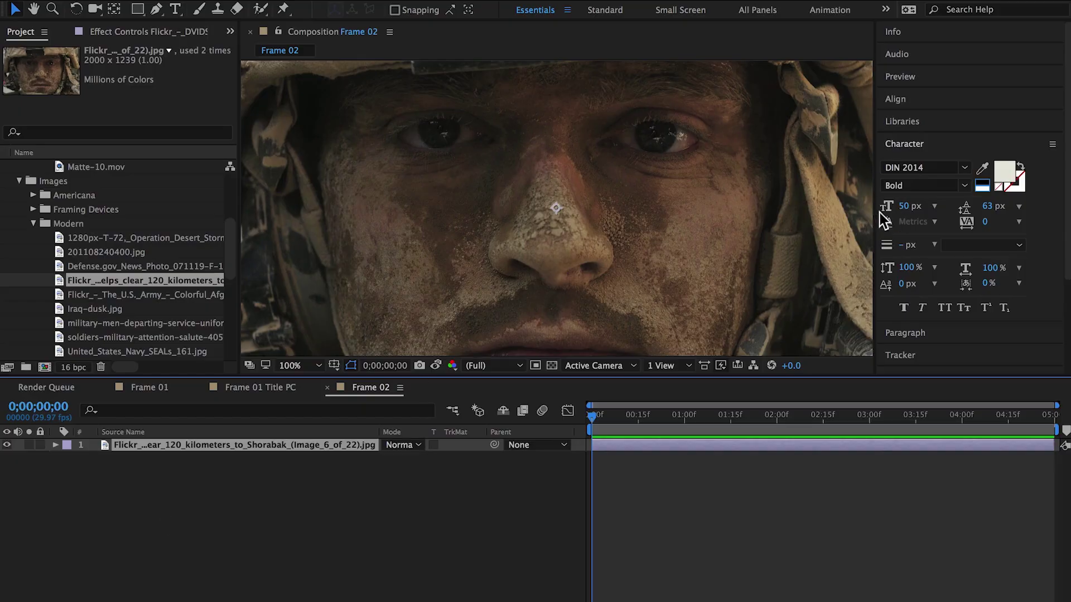
# Widen the composition viewer and zoom it out to 50% to see the whole frame
pyautogui.moveTo(877, 217); pyautogui.dragTo(1019, 216)
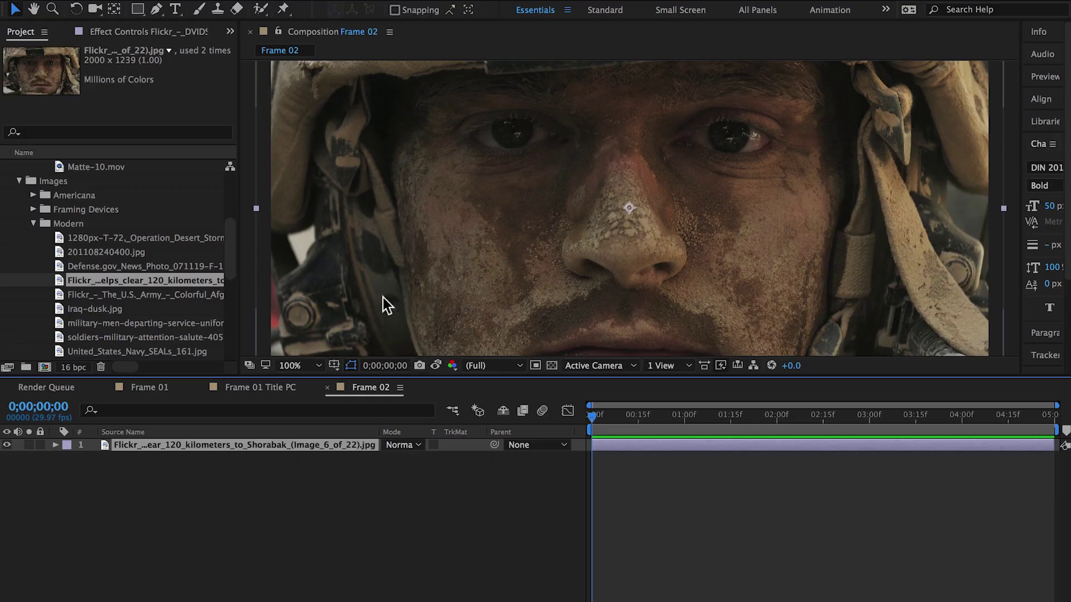
pyautogui.click(411, 291)
pyautogui.press(',')
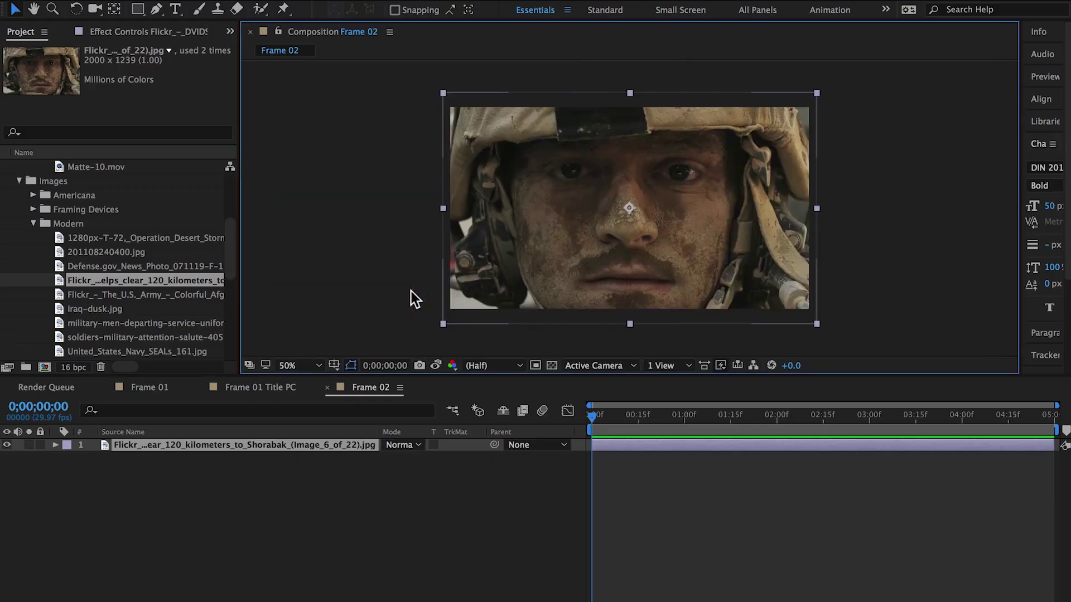
pyautogui.scroll(5, 128, 232)
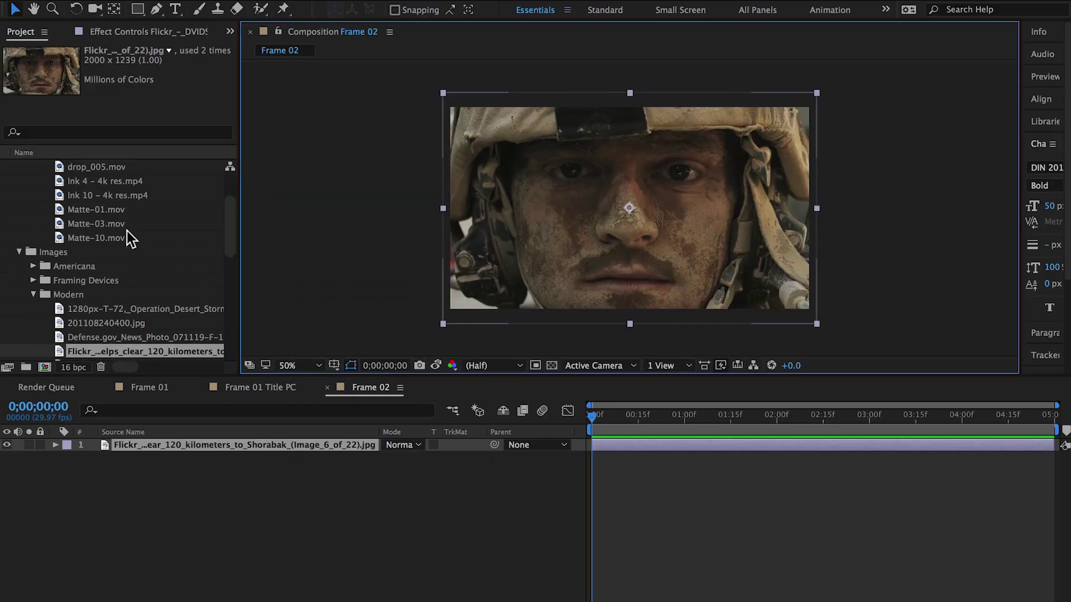
# Add Matte-01.mov above the soldier photo and slide it to start earlier
pyautogui.click(86, 210)
pyautogui.moveTo(86, 210); pyautogui.dragTo(151, 446)
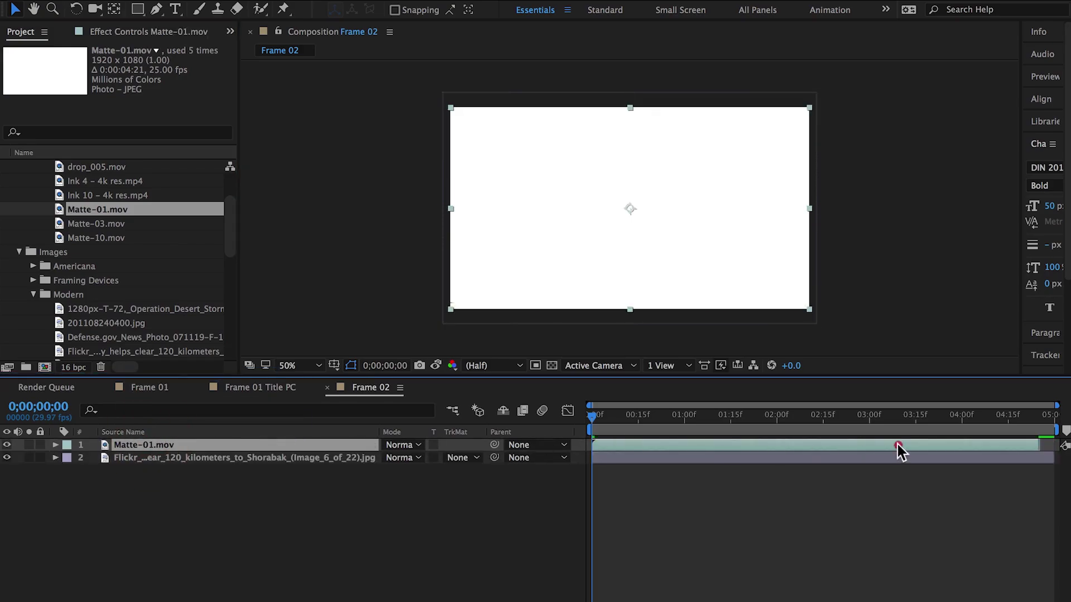
pyautogui.rightClick(539, 431)
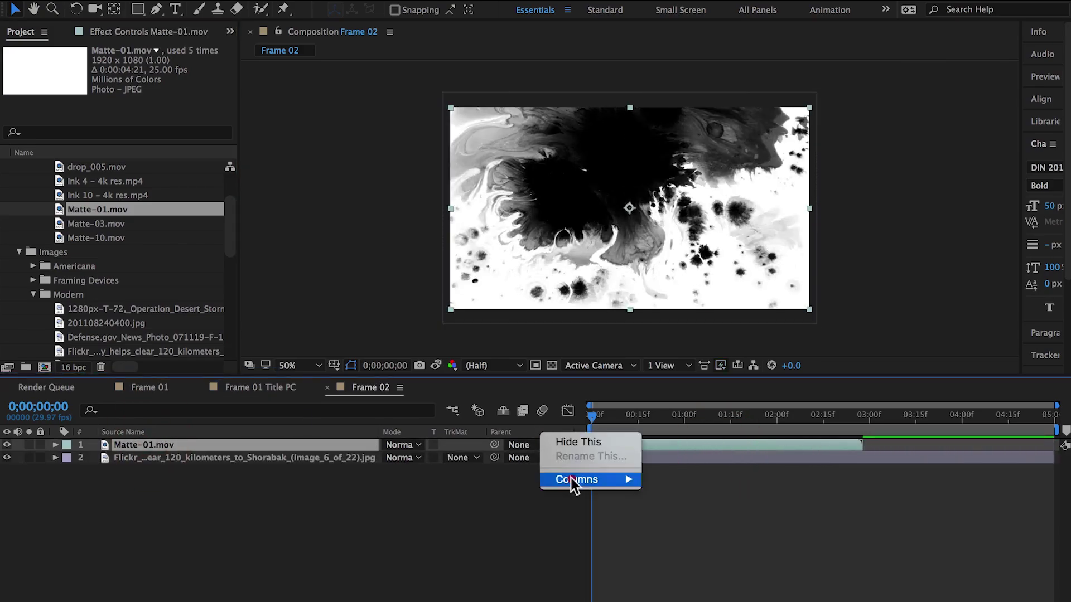
pyautogui.moveTo(574, 485)
pyautogui.click(667, 581)
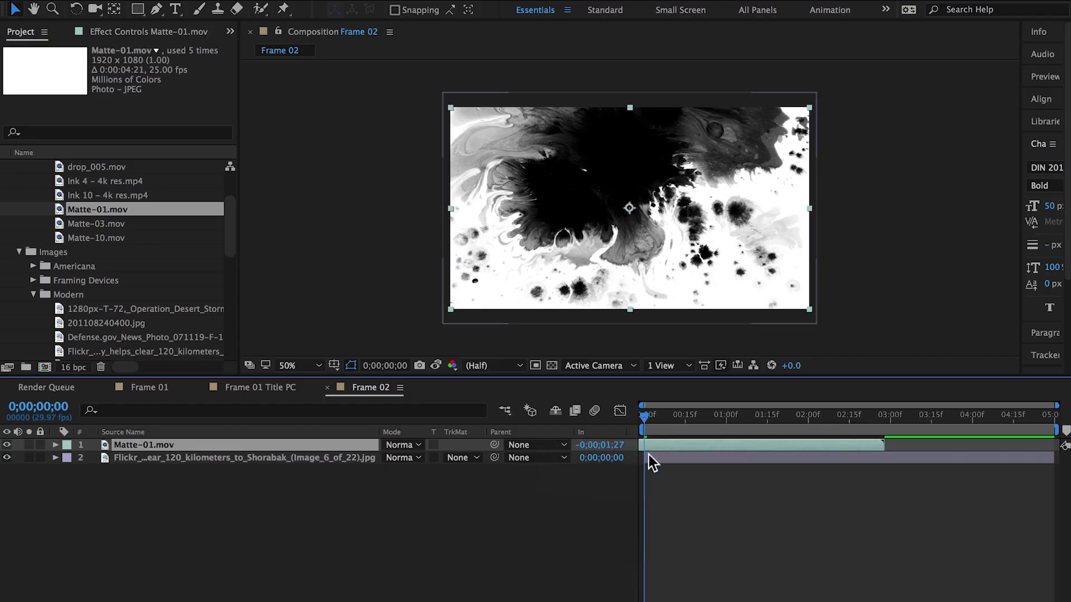
pyautogui.moveTo(660, 444)
pyautogui.mouseDown()
pyautogui.moveTo(672, 446)
pyautogui.moveTo(648, 447)
pyautogui.mouseUp()
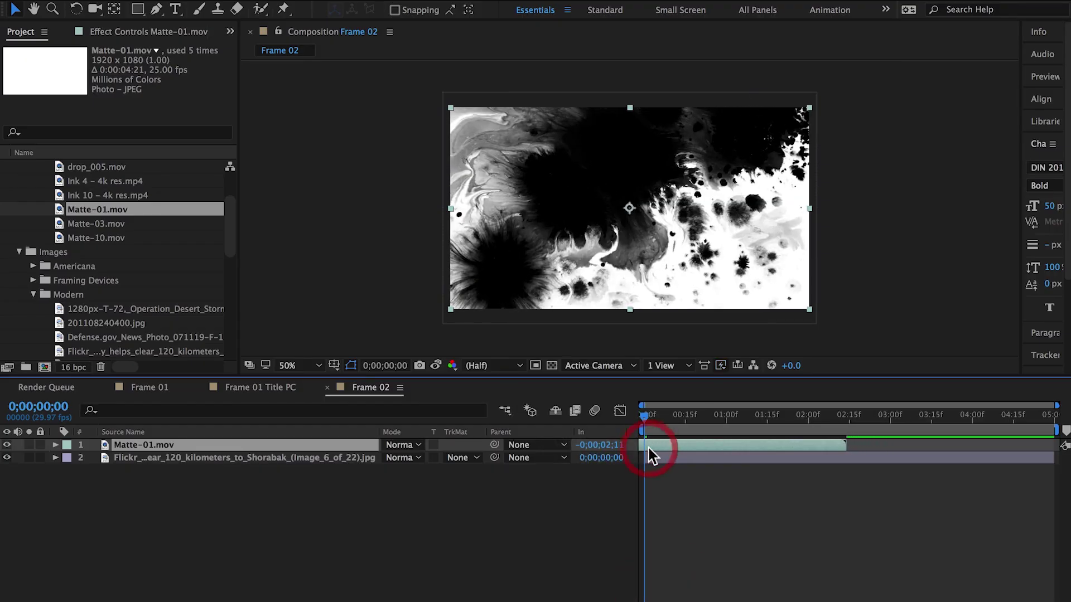
# Set the soldier photo's track matte to Luma Inverted Matte using Matte-01.mov
pyautogui.click(312, 456)
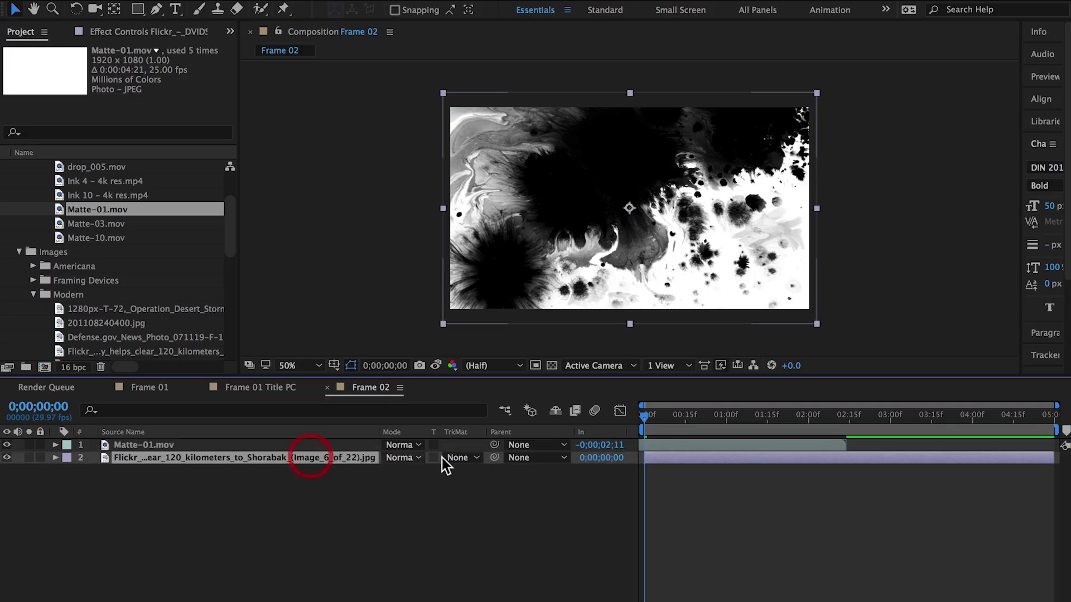
pyautogui.click(458, 458)
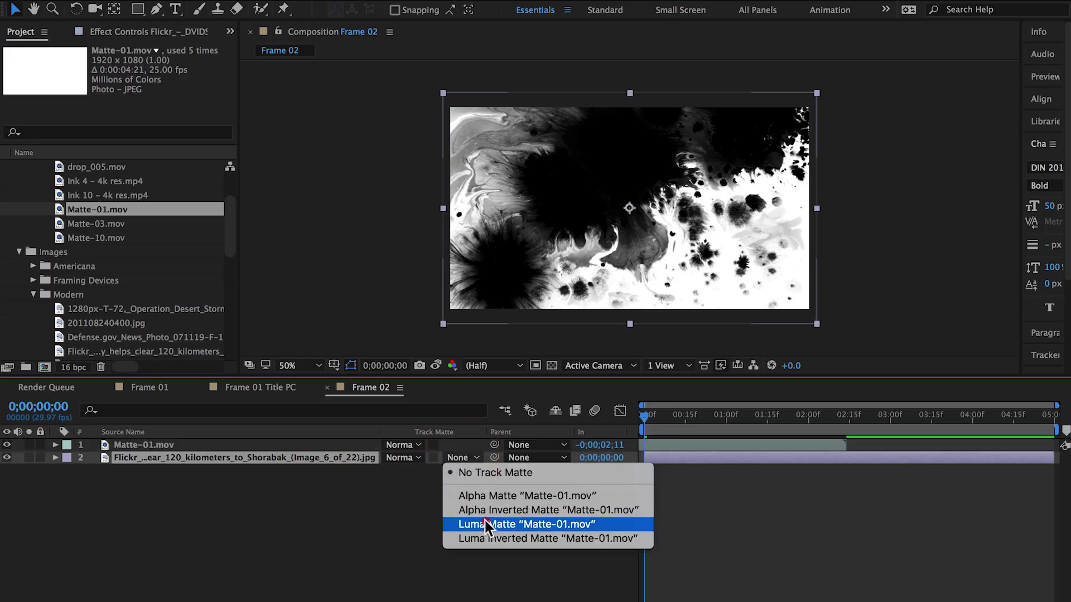
pyautogui.click(485, 524)
pyautogui.click(471, 459)
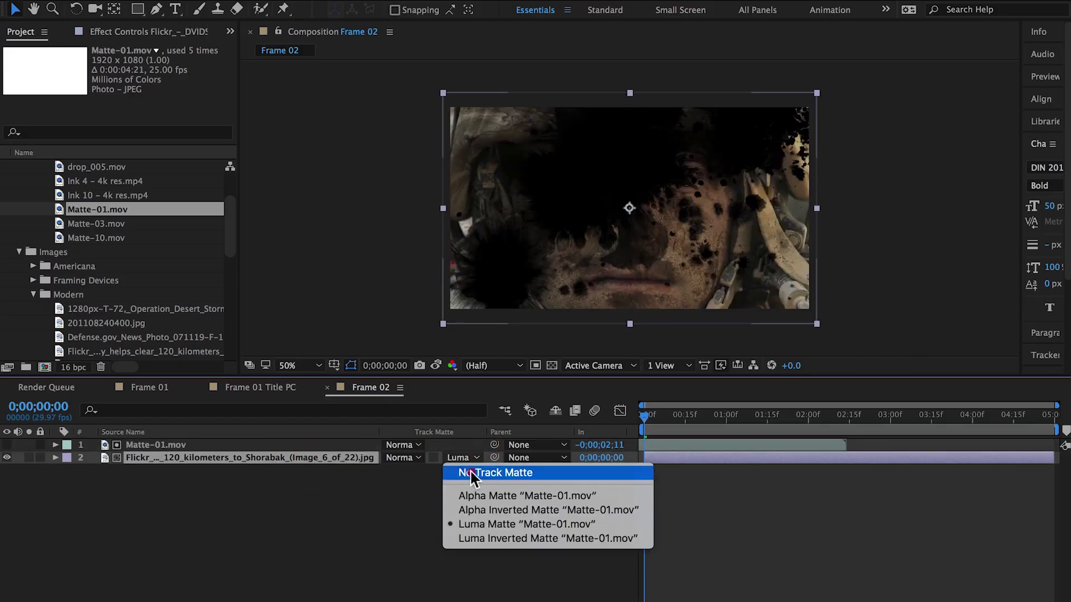
pyautogui.click(484, 531)
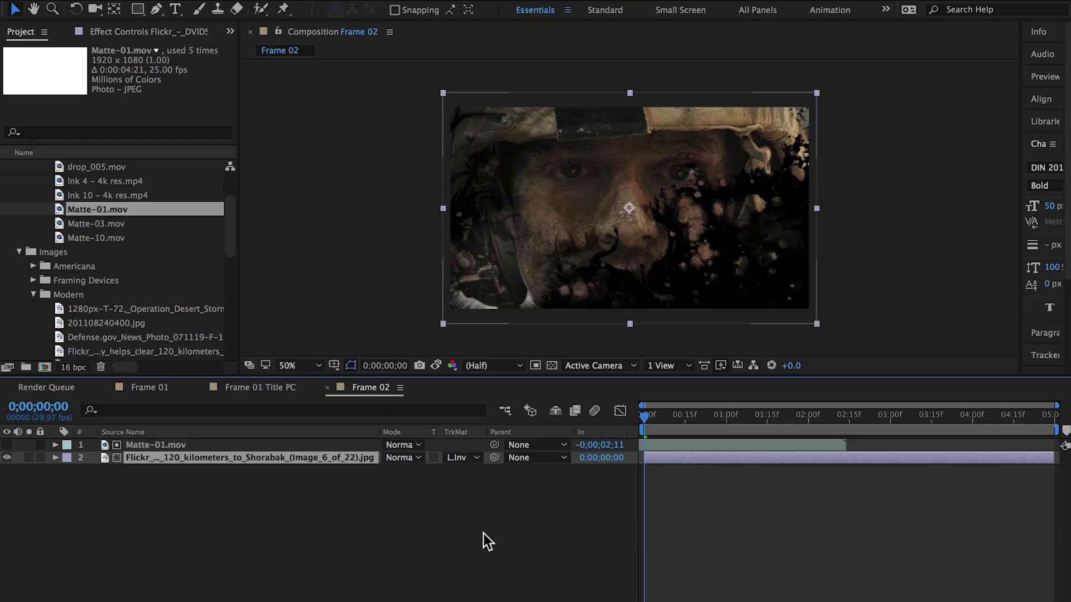
# Flip Matte-01.mov horizontally by setting its Scale to -100,100%
pyautogui.click(219, 447)
pyautogui.press('s')
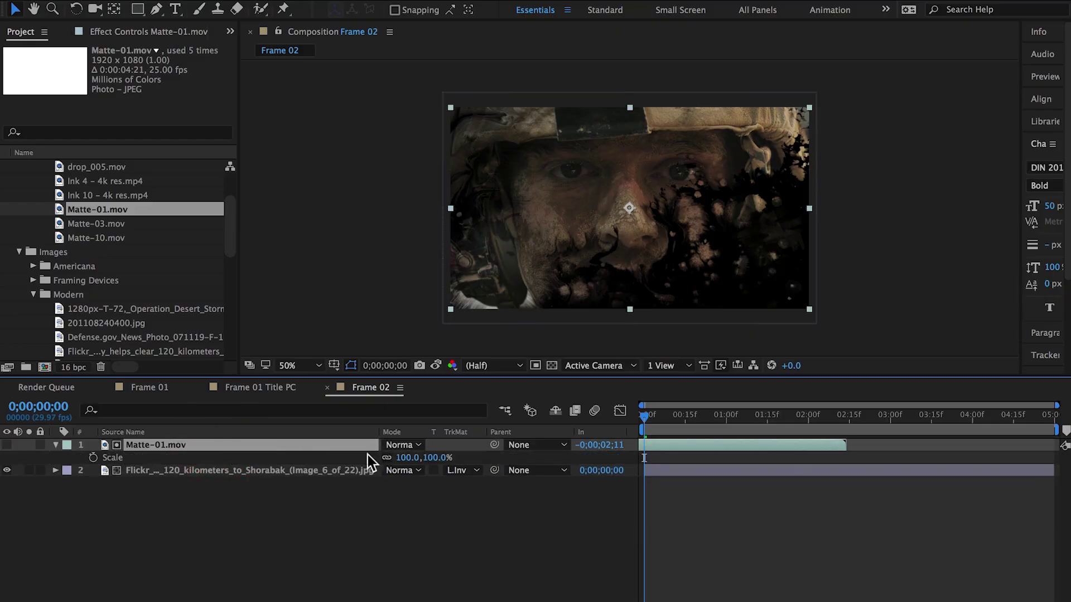
pyautogui.click(407, 457)
pyautogui.write('-100')
pyautogui.press('Return')
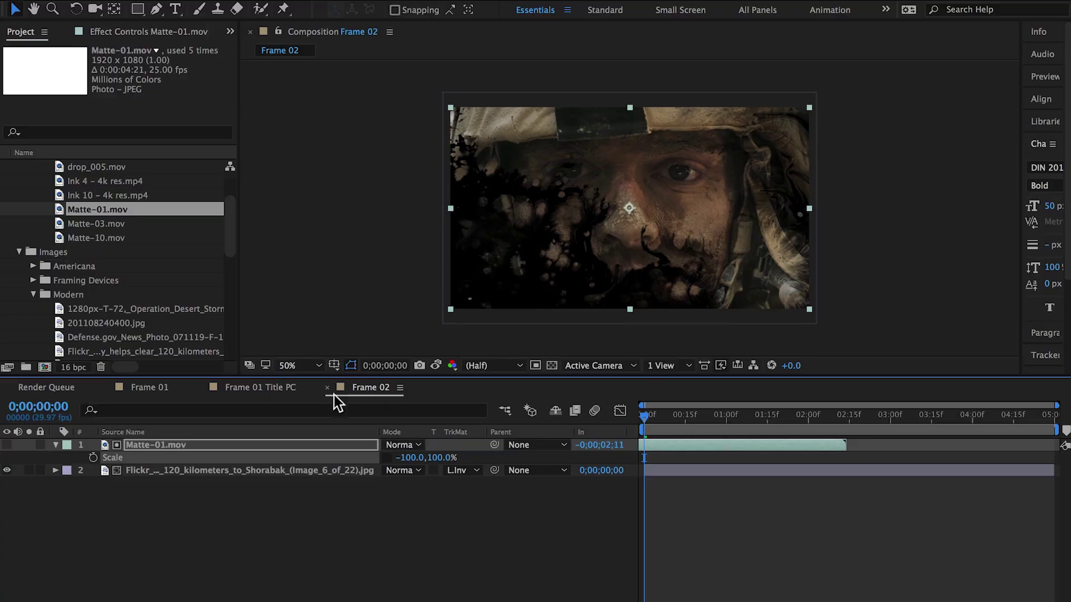
pyautogui.moveTo(232, 254)
pyautogui.mouseDown()
pyautogui.moveTo(234, 221)
pyautogui.moveTo(232, 254)
pyautogui.mouseUp()
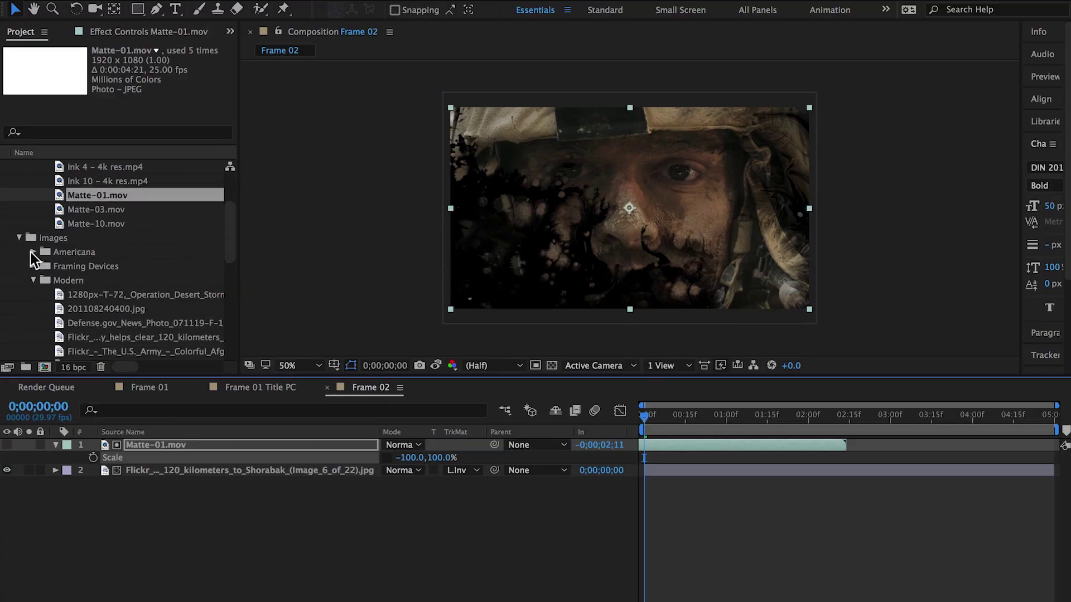
pyautogui.click(33, 252)
pyautogui.click(87, 268)
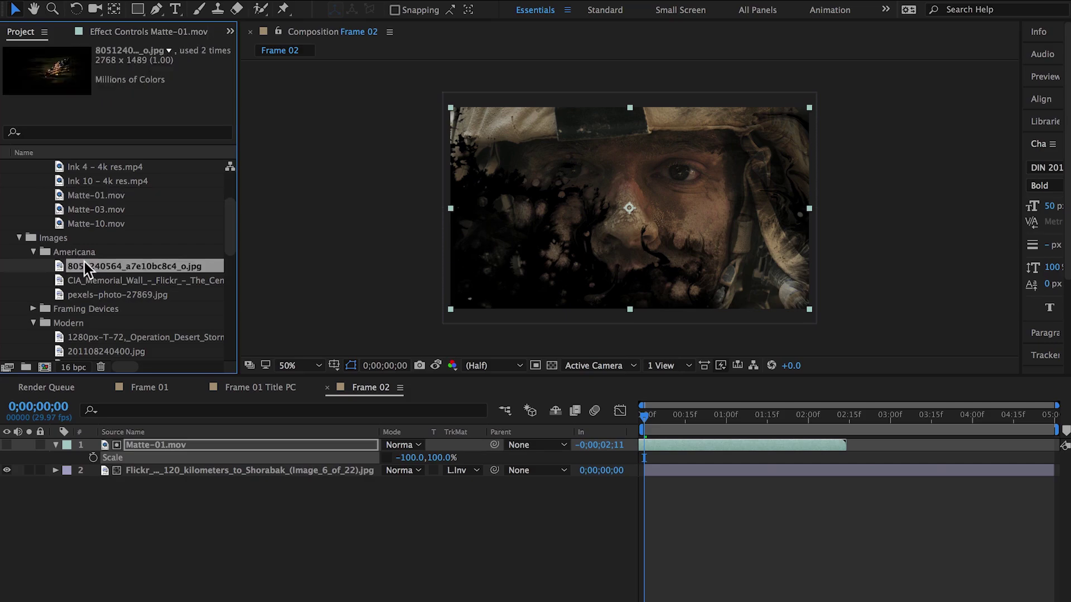
pyautogui.moveTo(83, 269); pyautogui.dragTo(174, 494)
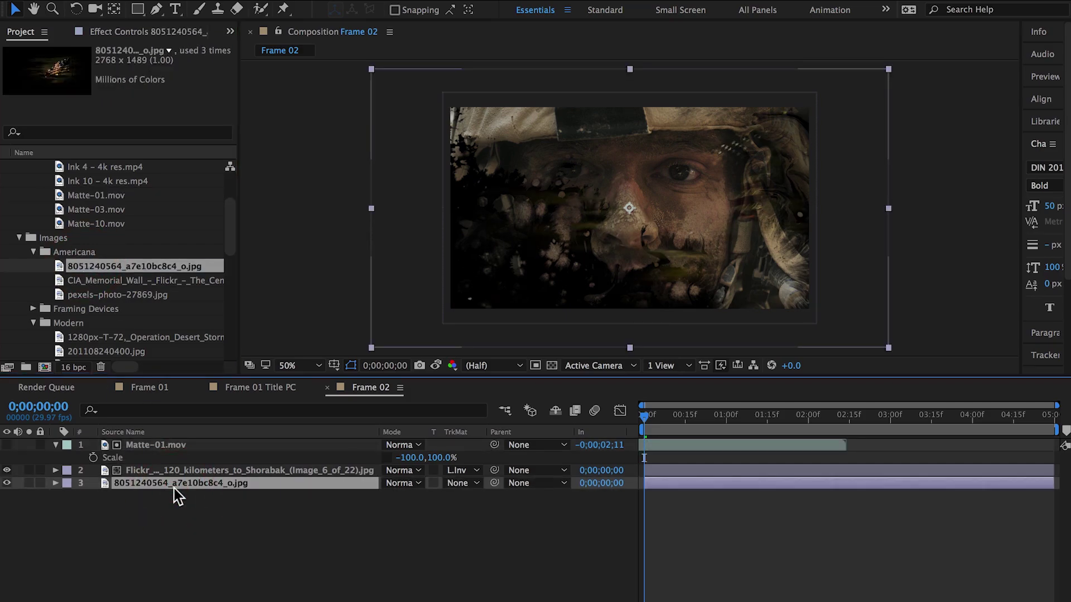
pyautogui.press('s')
pyautogui.click(406, 494)
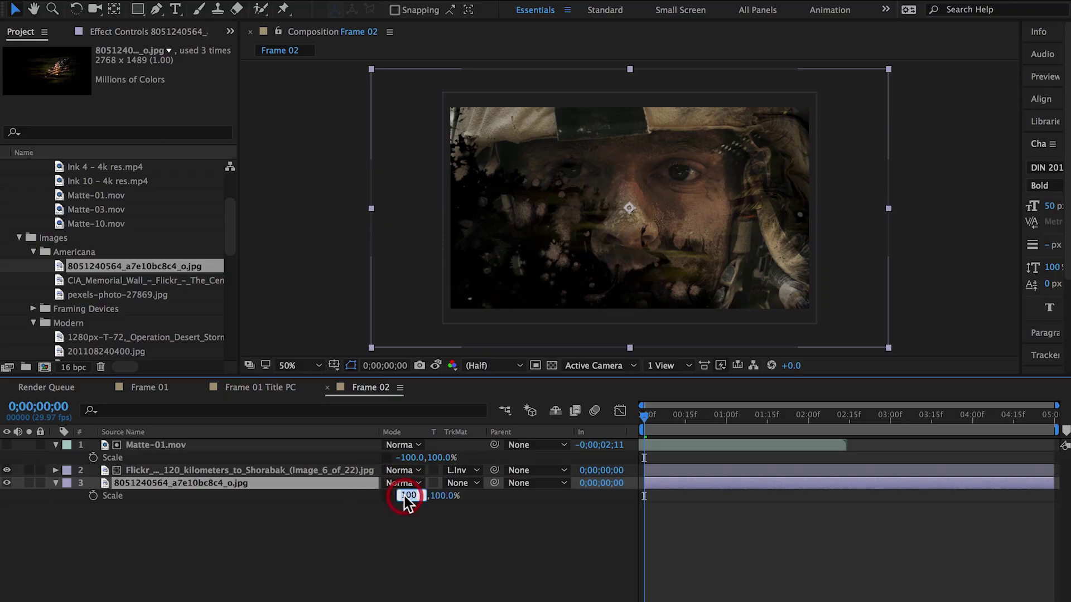
pyautogui.write('-100')
pyautogui.press('Return')
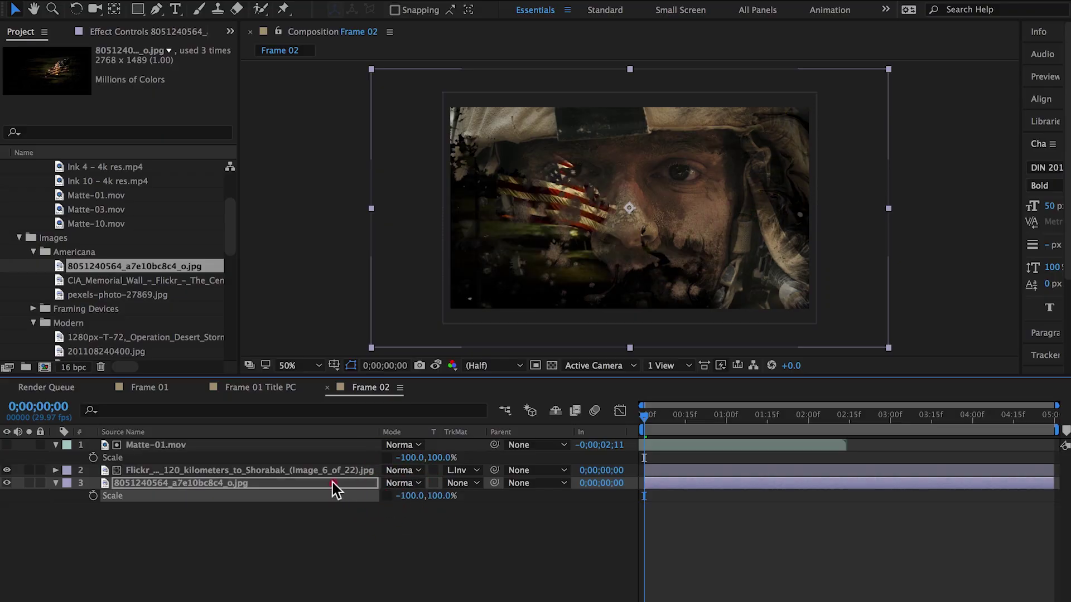
# Move the flag down-left to Position 832,728 and frame the composite at full size
pyautogui.click(333, 485)
pyautogui.press('p')
pyautogui.moveTo(510, 269); pyautogui.dragTo(496, 300)
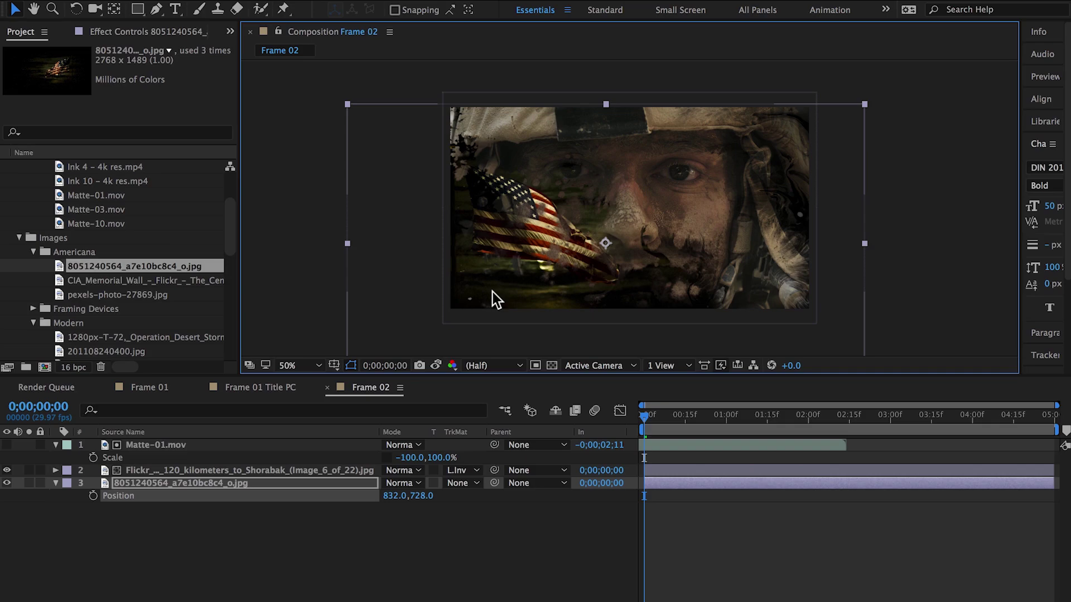
pyautogui.click(731, 536)
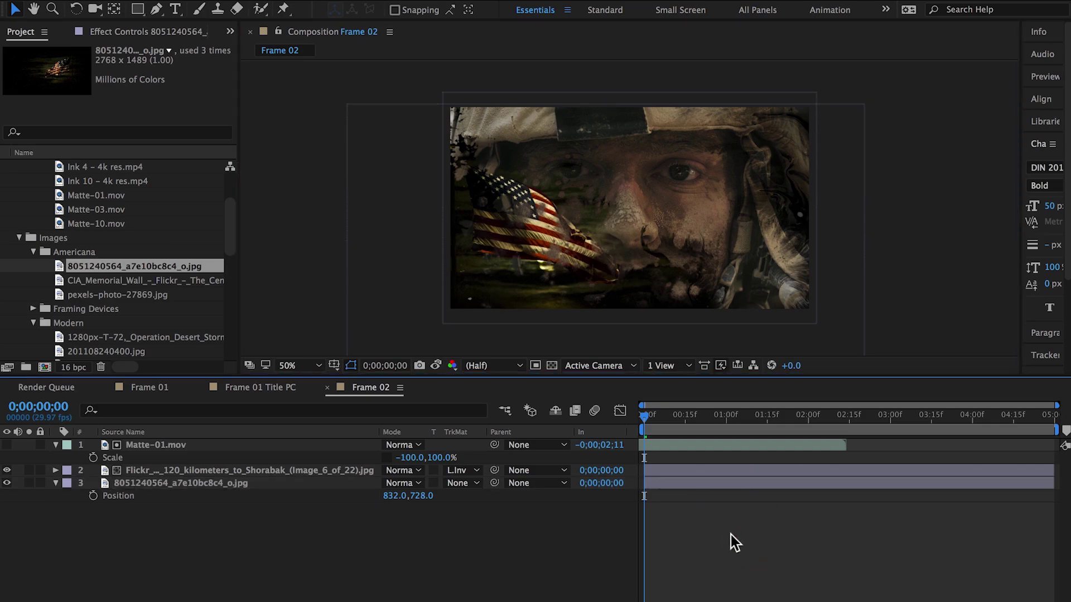
pyautogui.press('/')
pyautogui.press('h')
pyautogui.moveTo(591, 212); pyautogui.dragTo(614, 239)
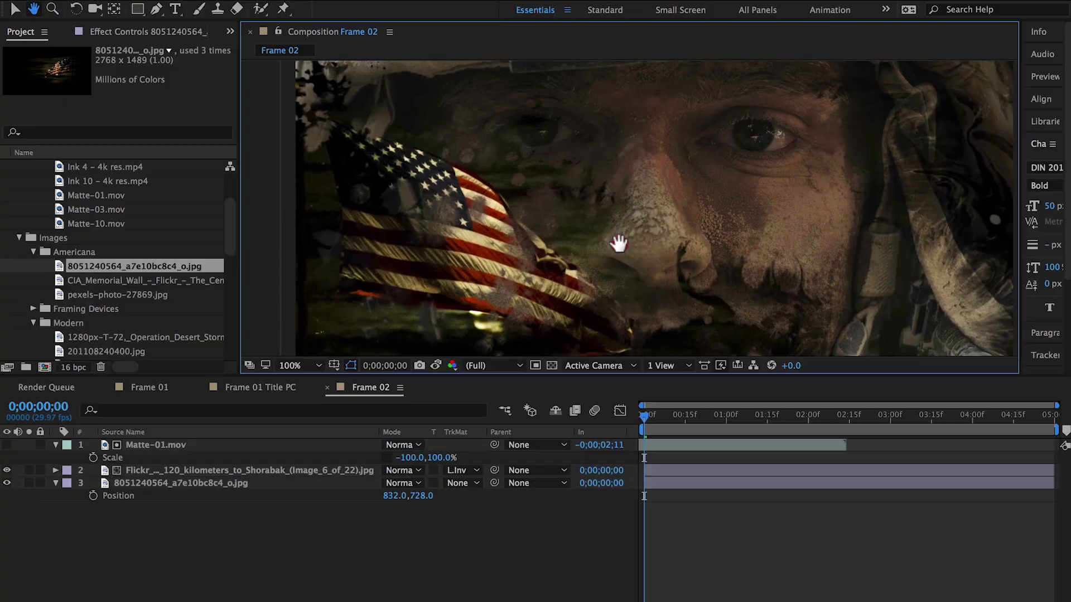
pyautogui.press('v')
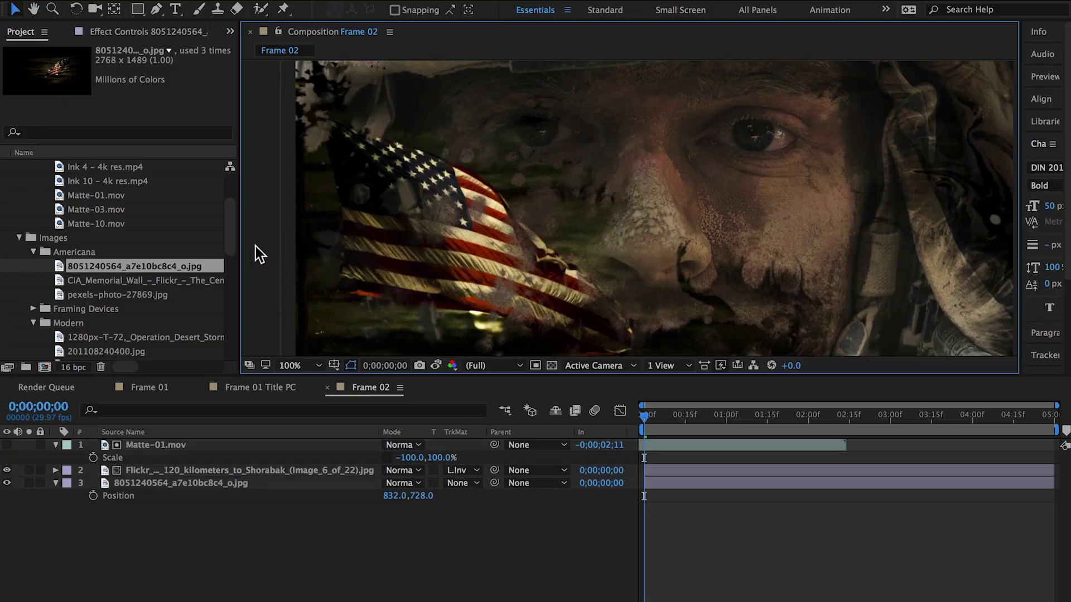
pyautogui.moveTo(232, 239); pyautogui.dragTo(230, 280)
pyautogui.click(31, 323)
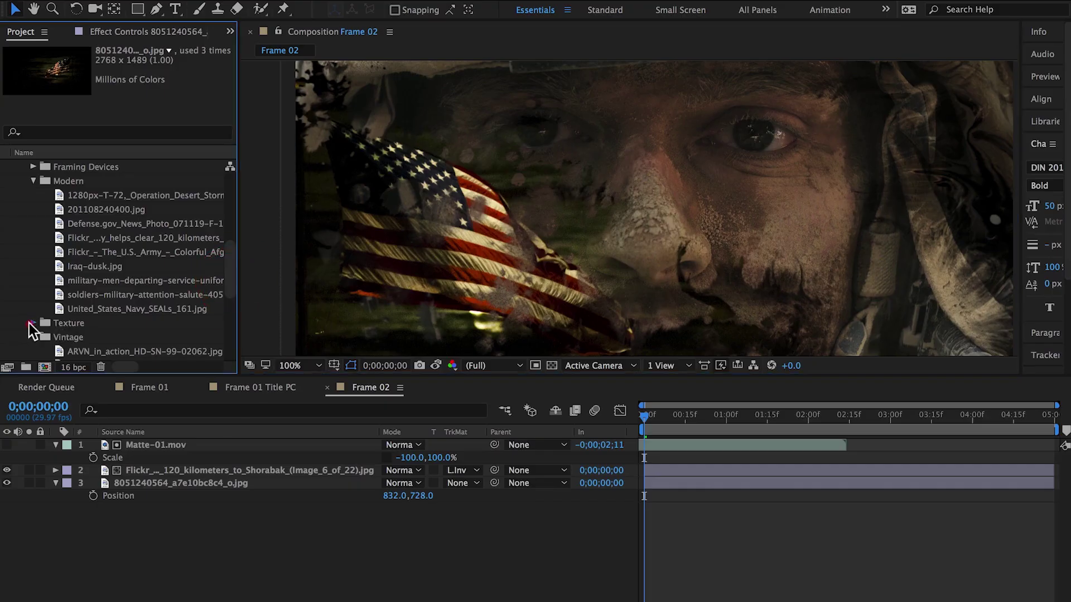
pyautogui.click(106, 252)
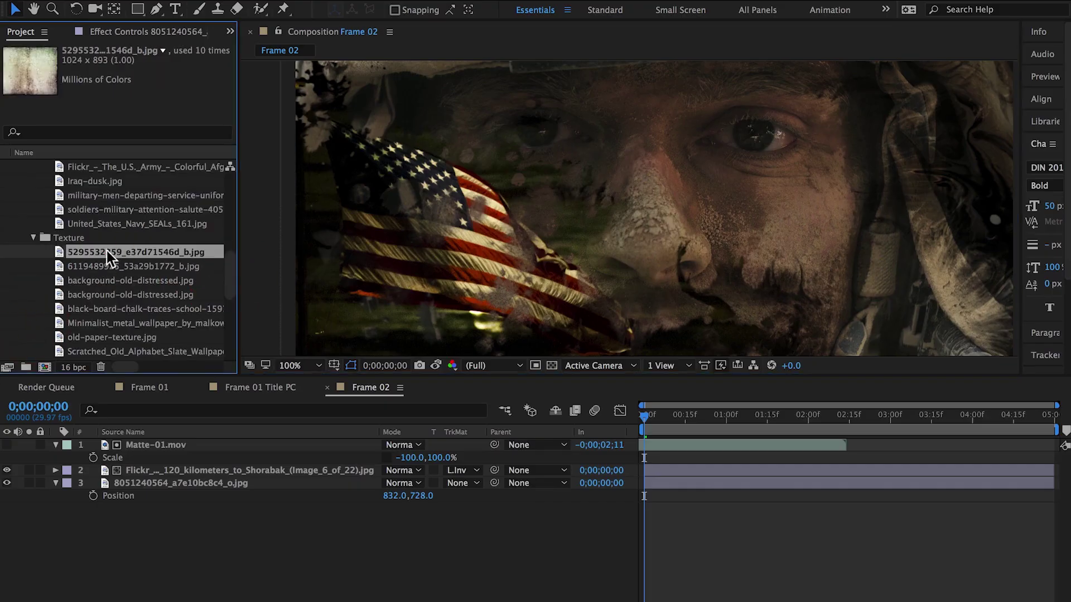
pyautogui.moveTo(106, 250); pyautogui.dragTo(165, 439)
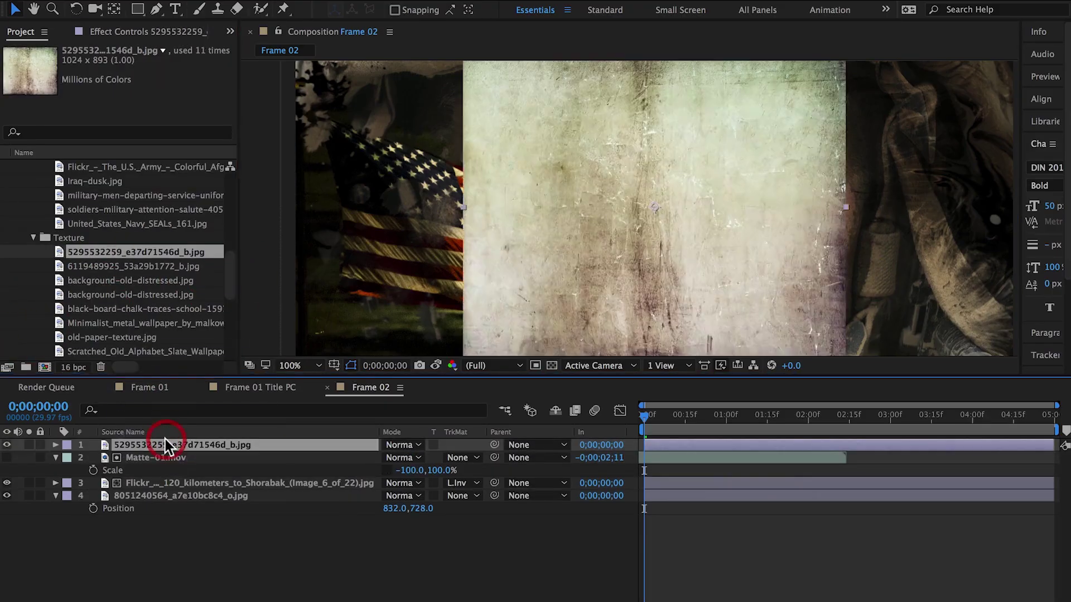
pyautogui.press('s')
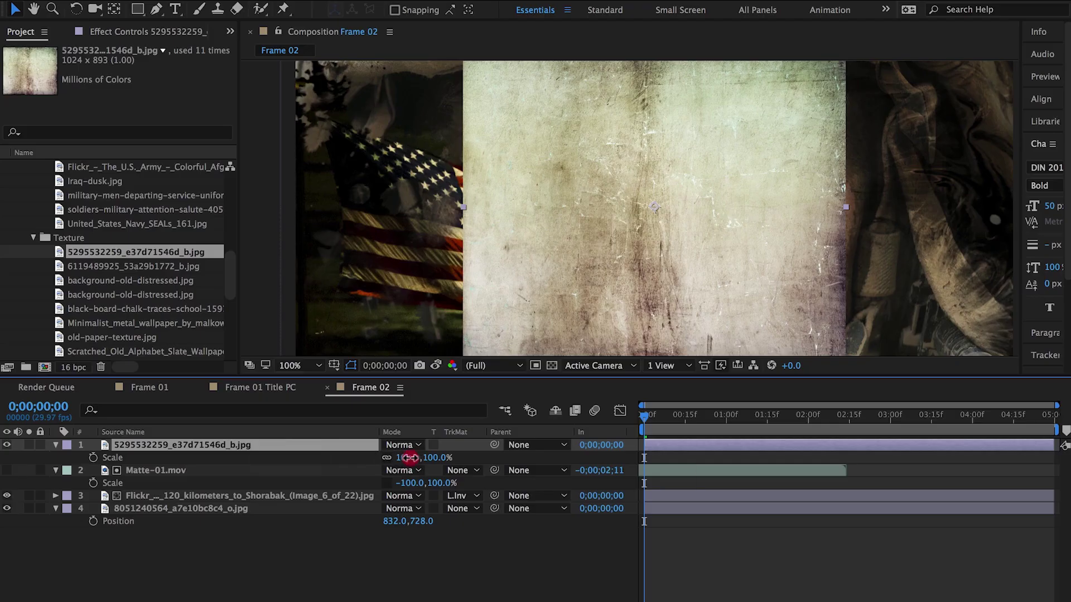
pyautogui.moveTo(401, 458); pyautogui.dragTo(475, 451)
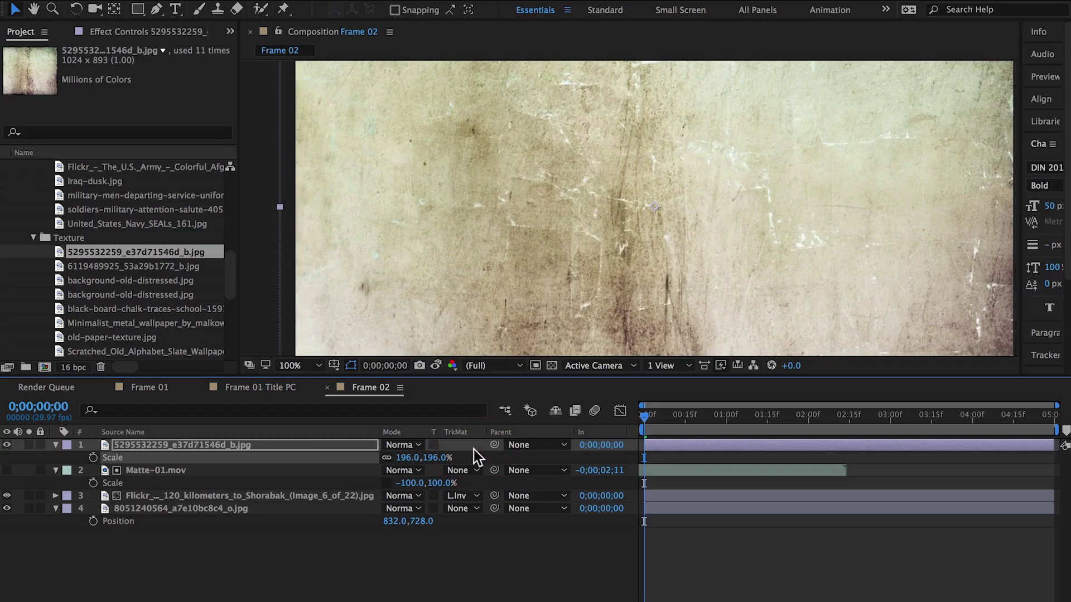
# Set the texture layer to Overlay mode and scale it to about 233%
pyautogui.press(',')
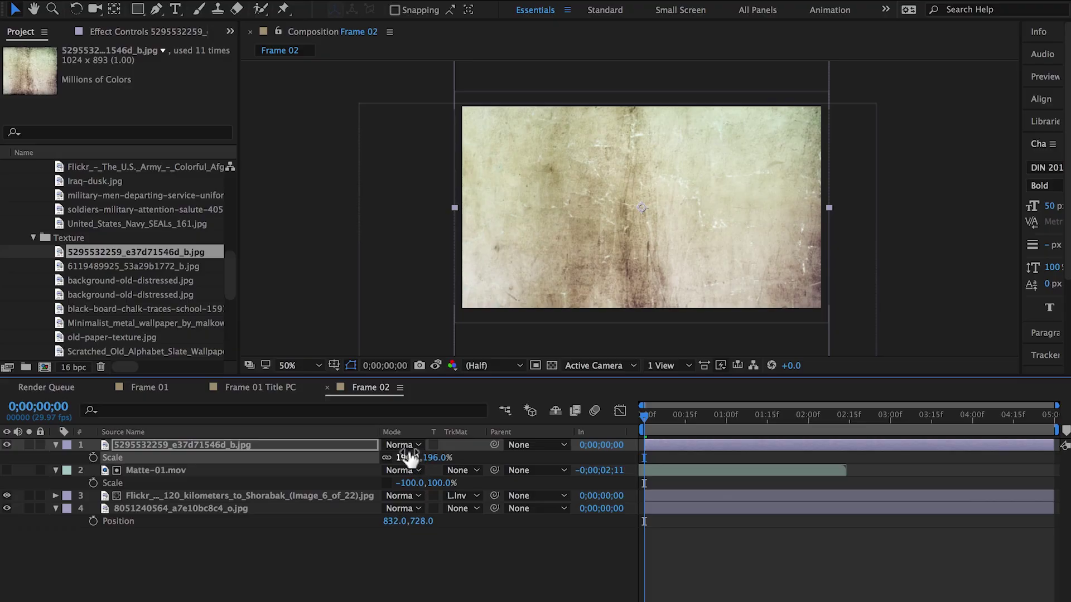
pyautogui.click(410, 447)
pyautogui.click(425, 293)
pyautogui.moveTo(404, 458); pyautogui.dragTo(425, 450)
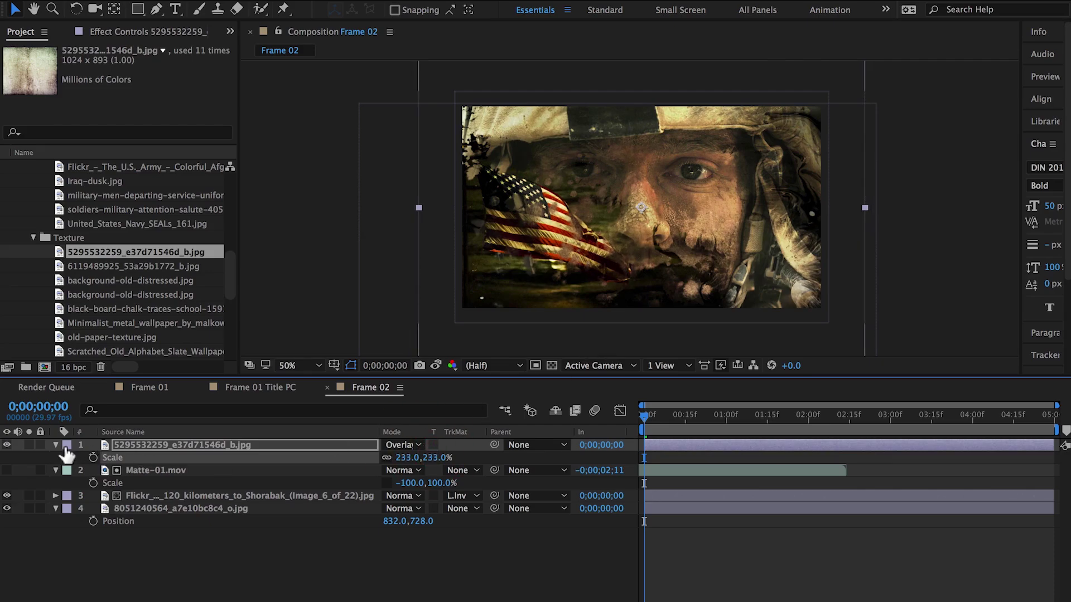
# Check the CC adjustment layer in Frame 01, then return to Frame 02
pyautogui.click(159, 389)
pyautogui.click(128, 445)
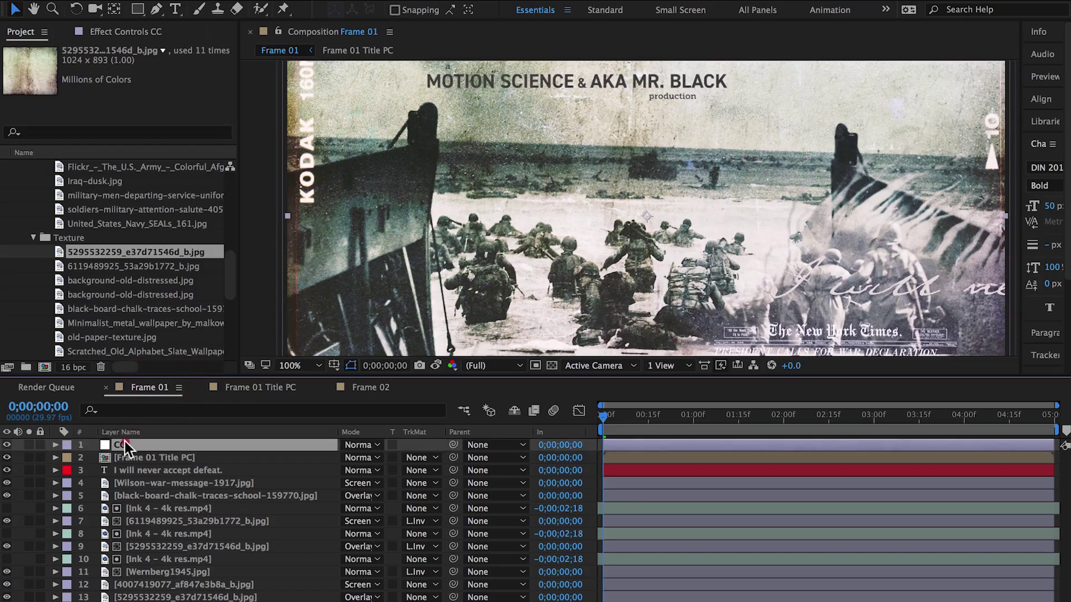
pyautogui.click(372, 389)
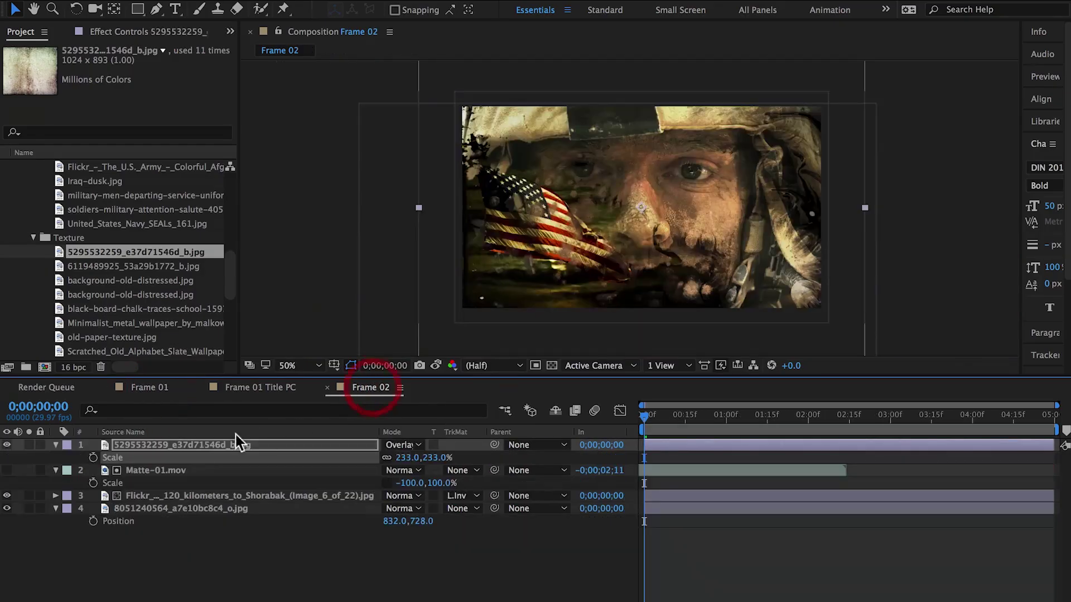
pyautogui.click(203, 445)
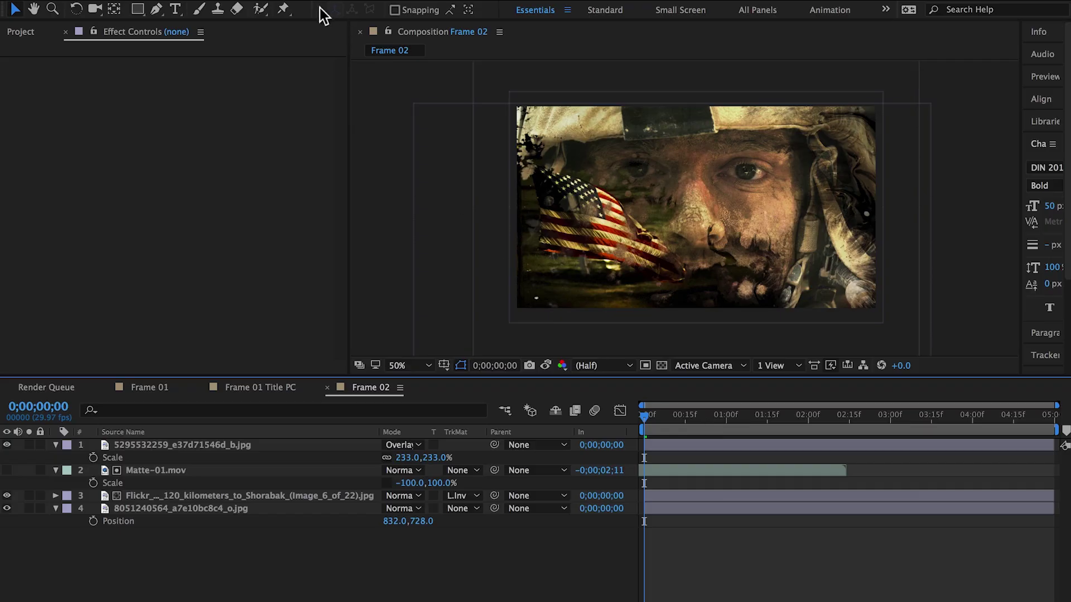
# Create a new adjustment layer in Frame 02 named CC
pyautogui.click(320, 2)
pyautogui.moveTo(449, 2)
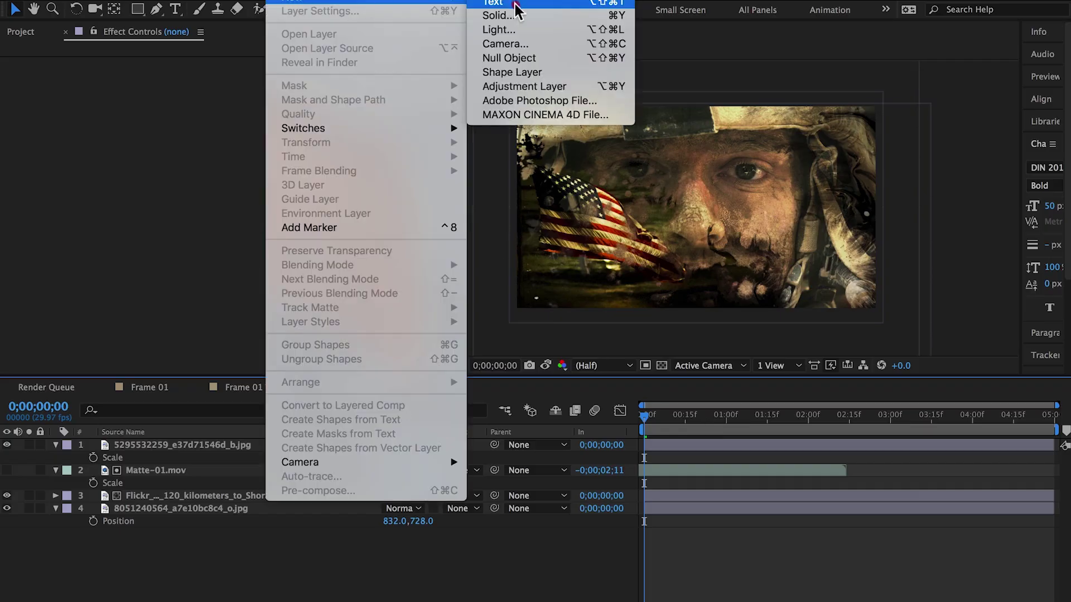
pyautogui.click(530, 86)
pyautogui.press('Return')
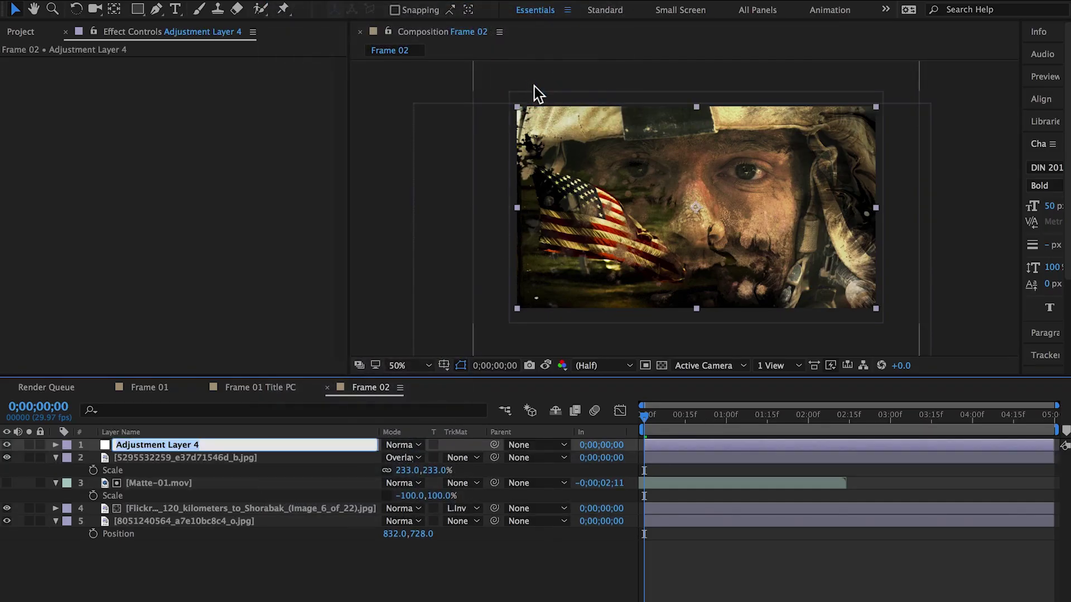
pyautogui.write('CC')
pyautogui.press('Return')
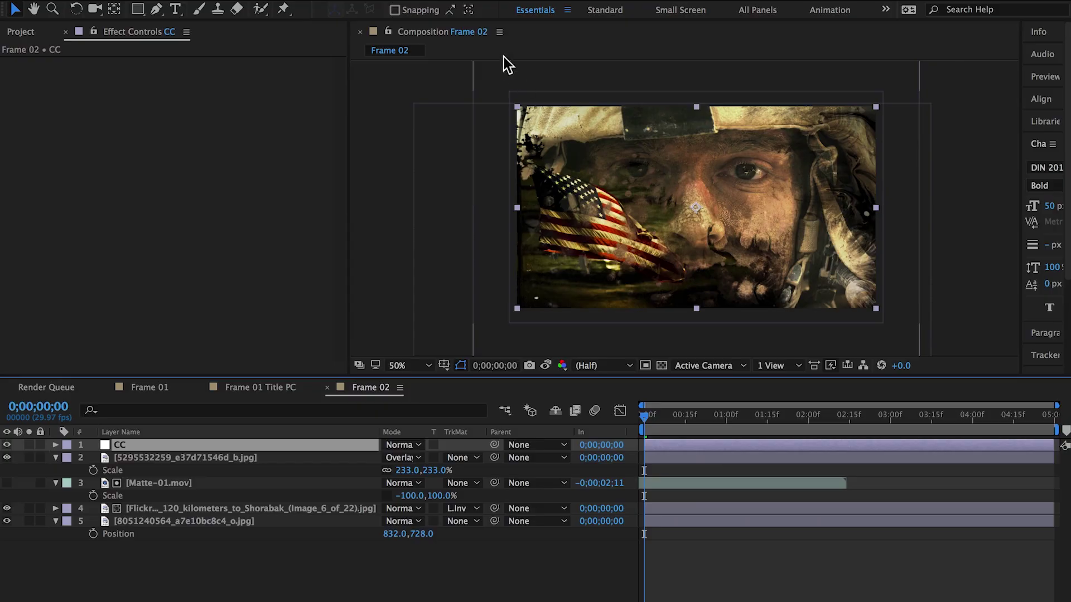
# Apply Lumetri Color with the monochrome Fuji ETERNA look and set CC opacity to 75%
pyautogui.click(334, 2)
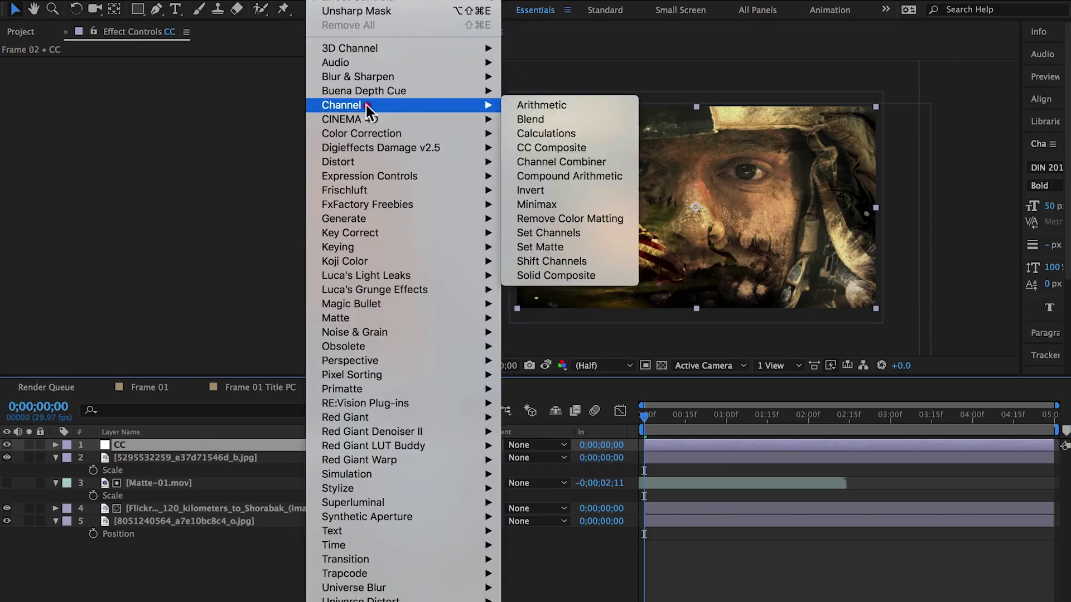
pyautogui.moveTo(368, 133)
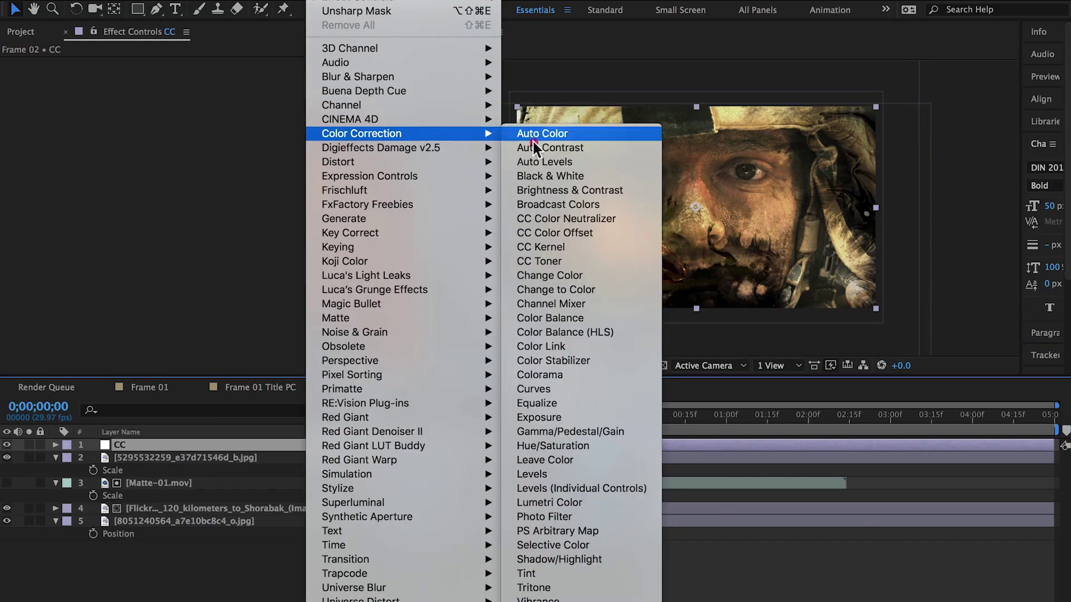
pyautogui.click(577, 502)
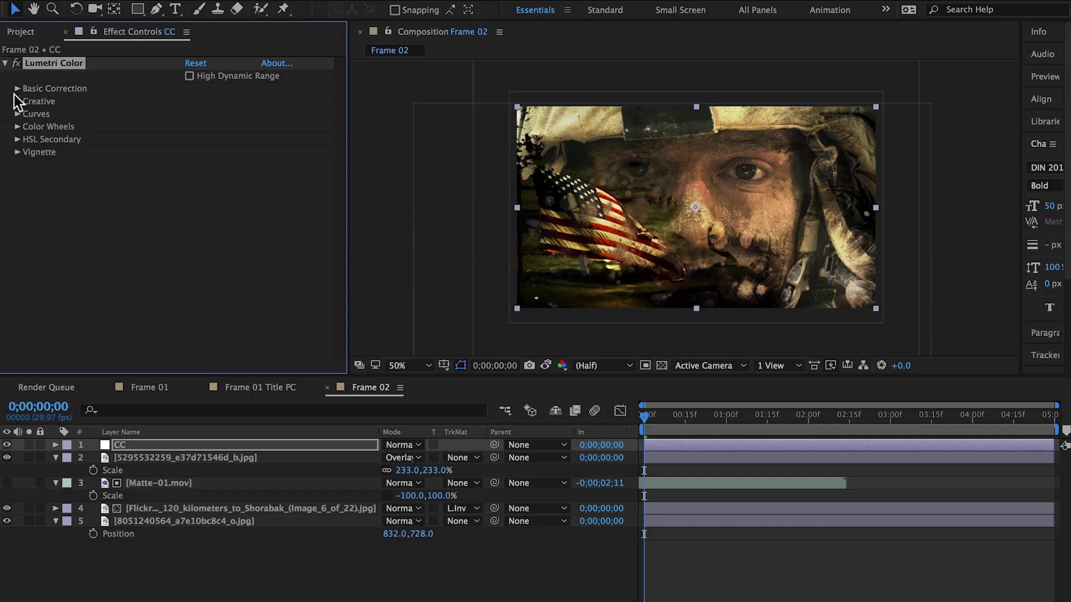
pyautogui.click(16, 101)
pyautogui.click(235, 127)
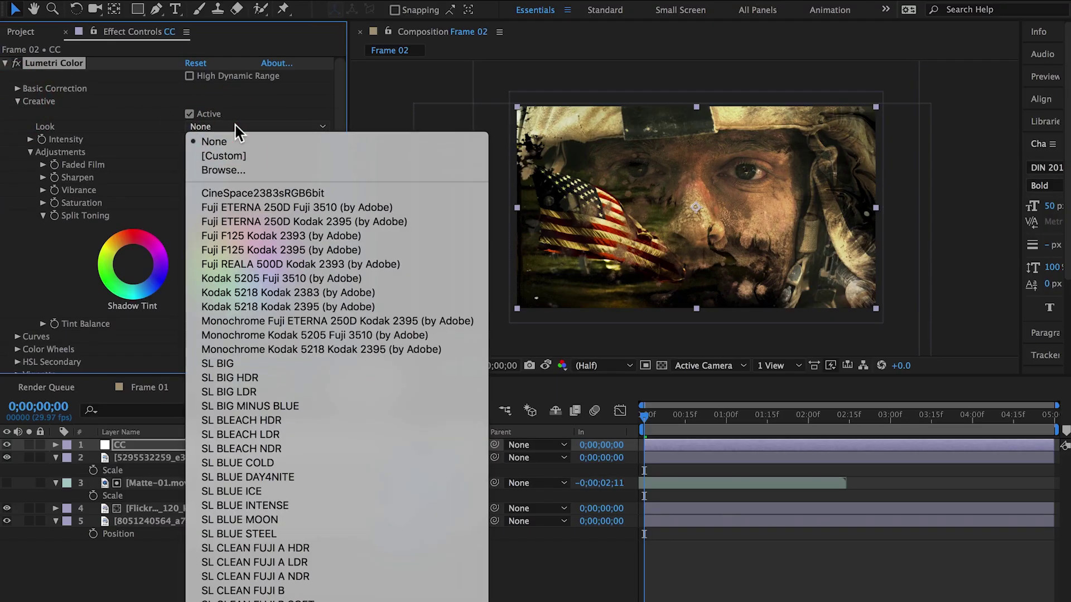
pyautogui.click(295, 322)
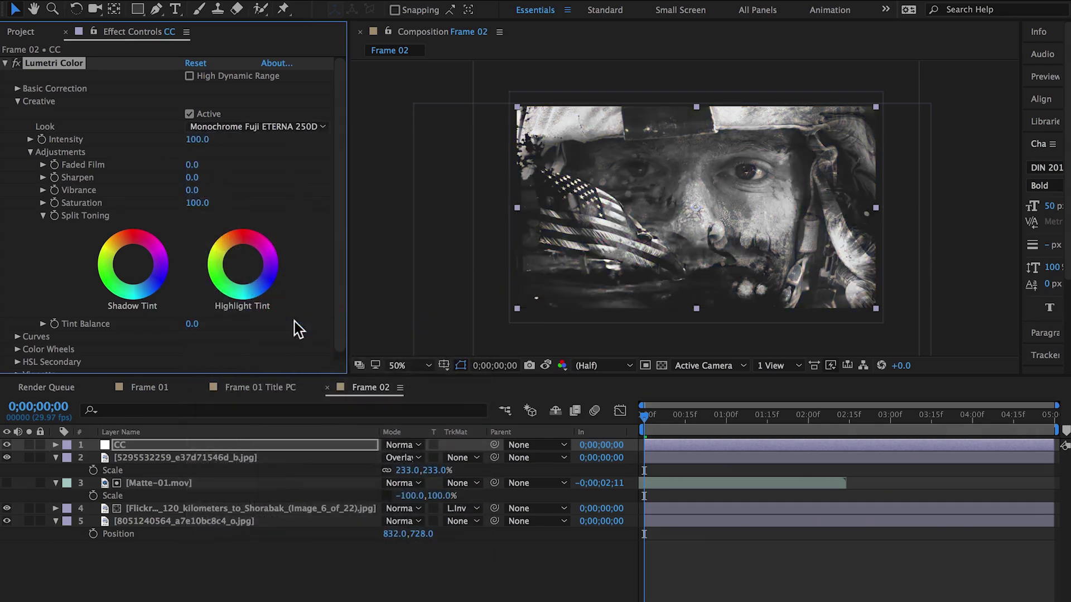
pyautogui.press('t')
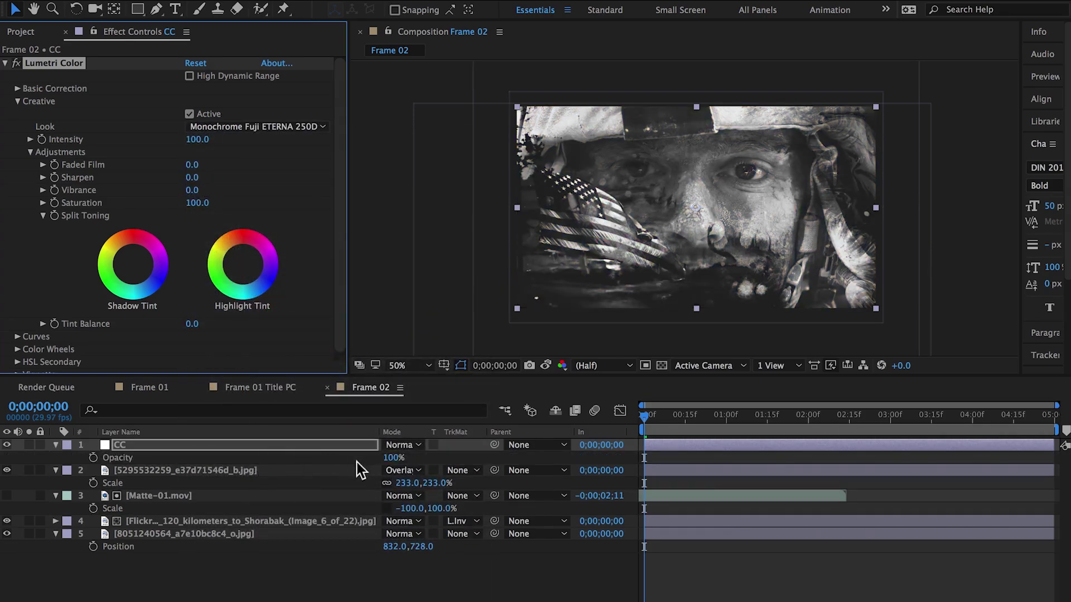
pyautogui.moveTo(390, 458); pyautogui.dragTo(377, 461)
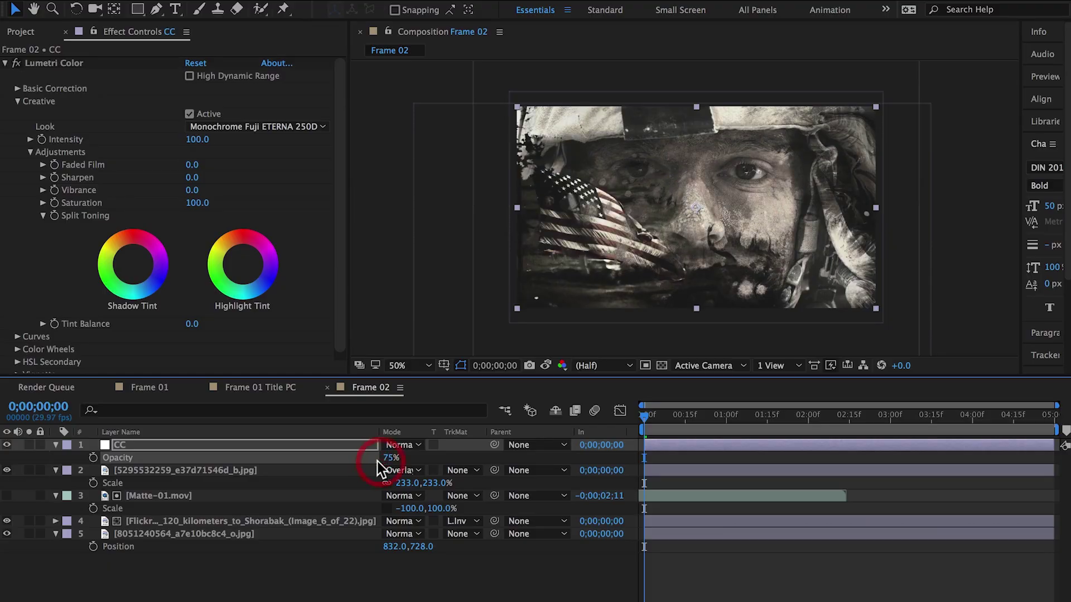
pyautogui.press('/')
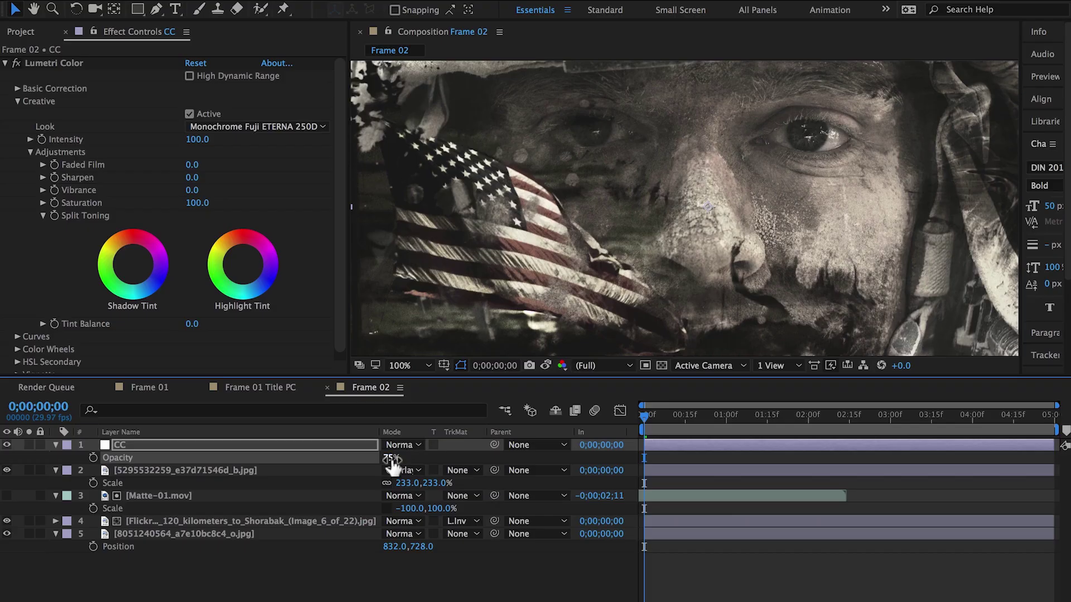
# Duplicate CC as CC 2 at 50% opacity and toggle it to compare the grade
pyautogui.click(310, 446)
pyautogui.hotkey('ctrl', 'd')
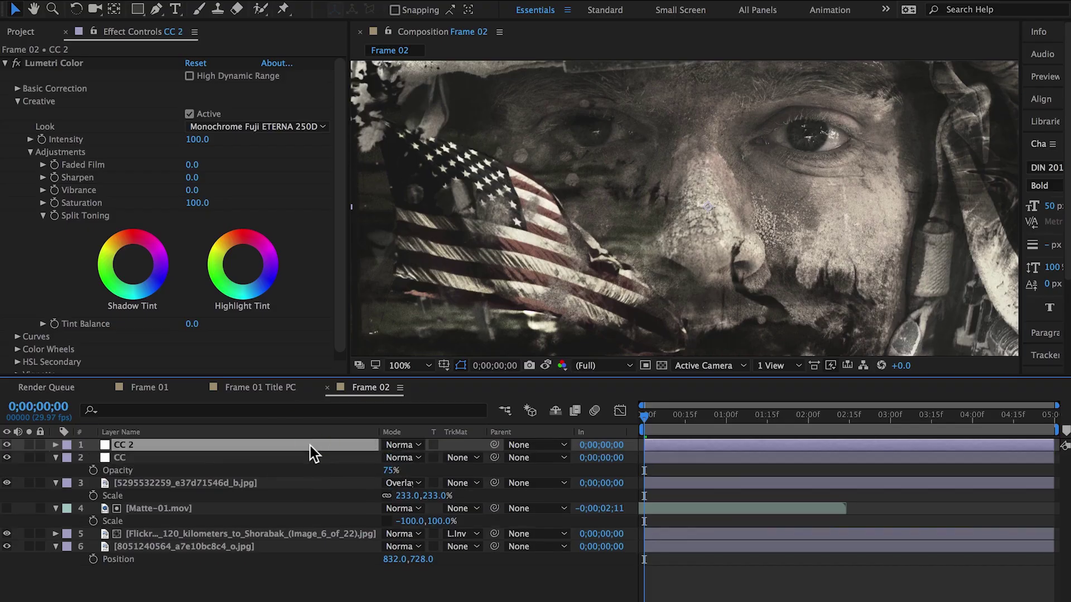
pyautogui.press('t')
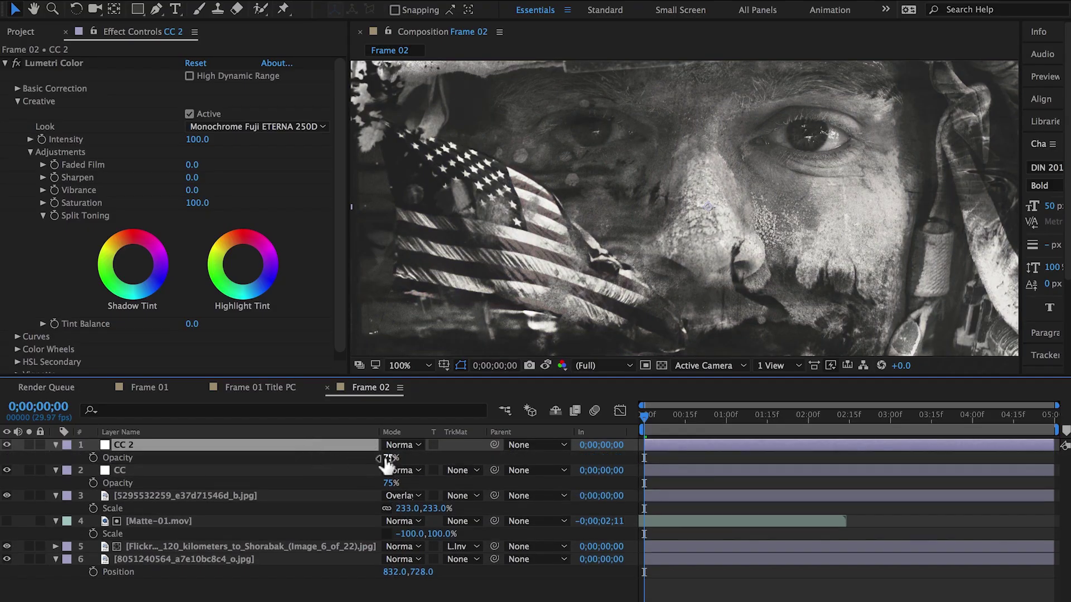
pyautogui.click(391, 457)
pyautogui.write('50')
pyautogui.press('Return')
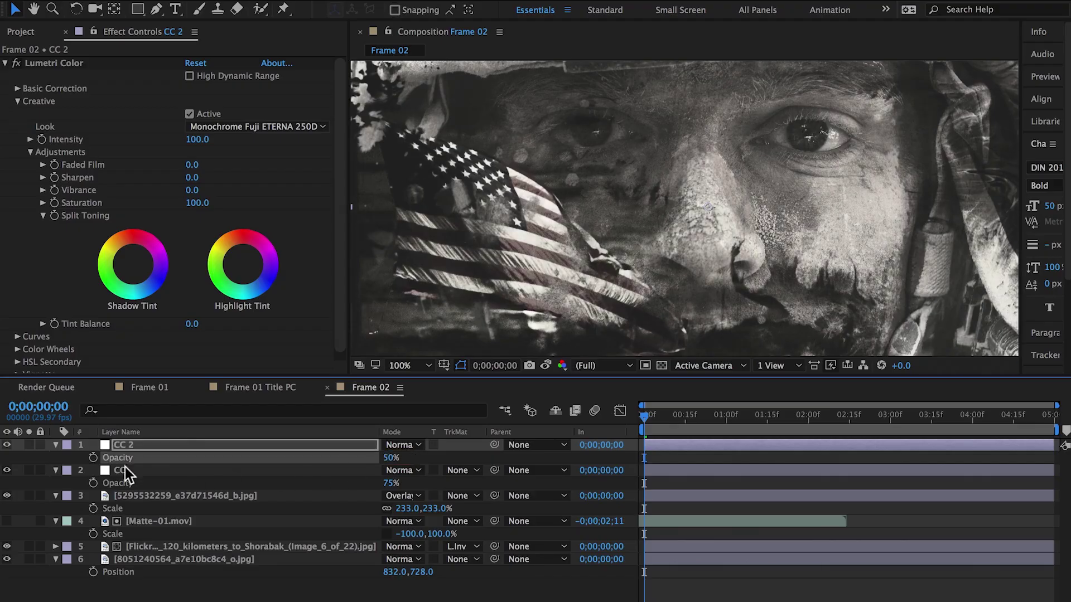
pyautogui.click(6, 445)
pyautogui.click(7, 445)
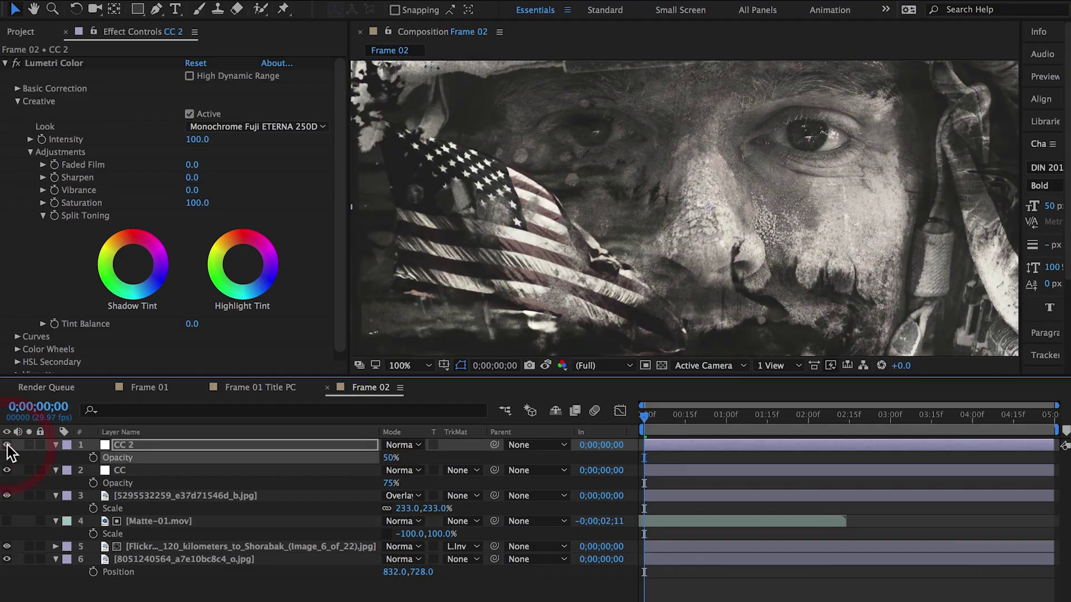
pyautogui.press(',')
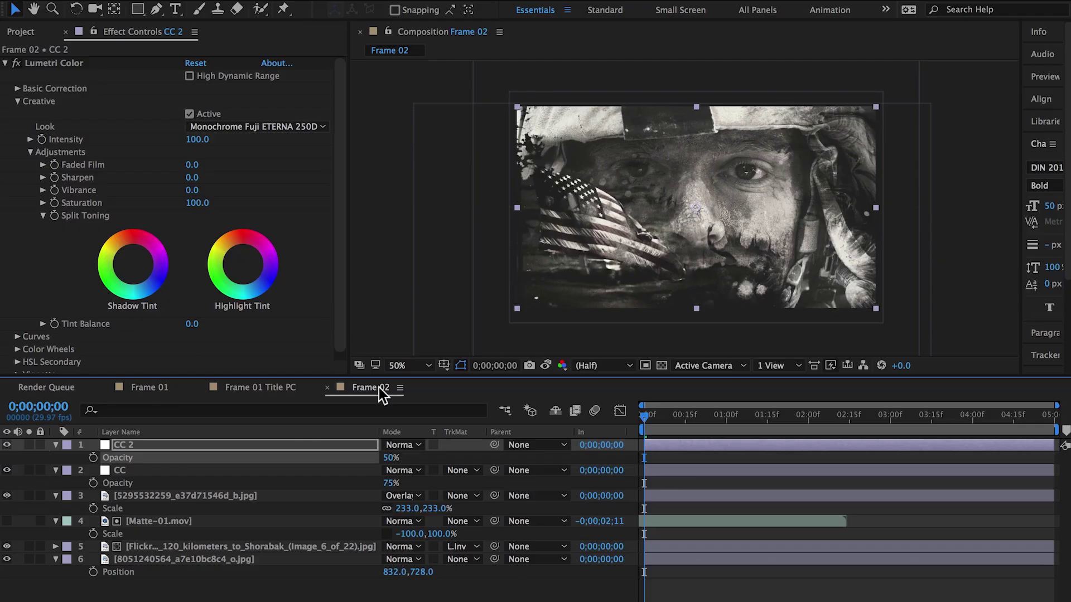
# Reveal Frame 01 Title PC in the Project panel and duplicate it
pyautogui.click(143, 388)
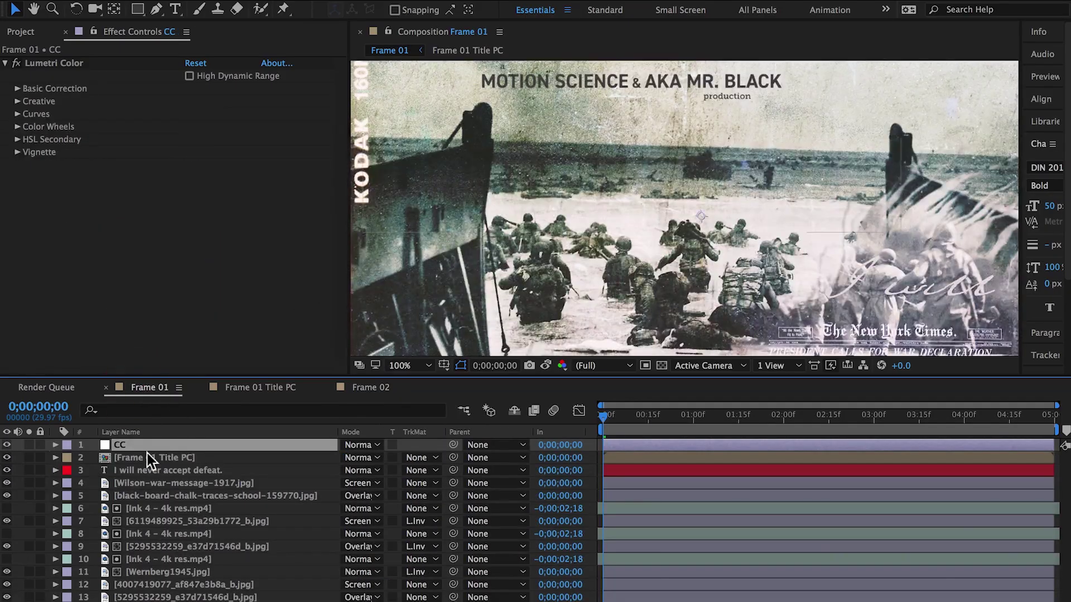
pyautogui.click(102, 457)
pyautogui.rightClick(102, 457)
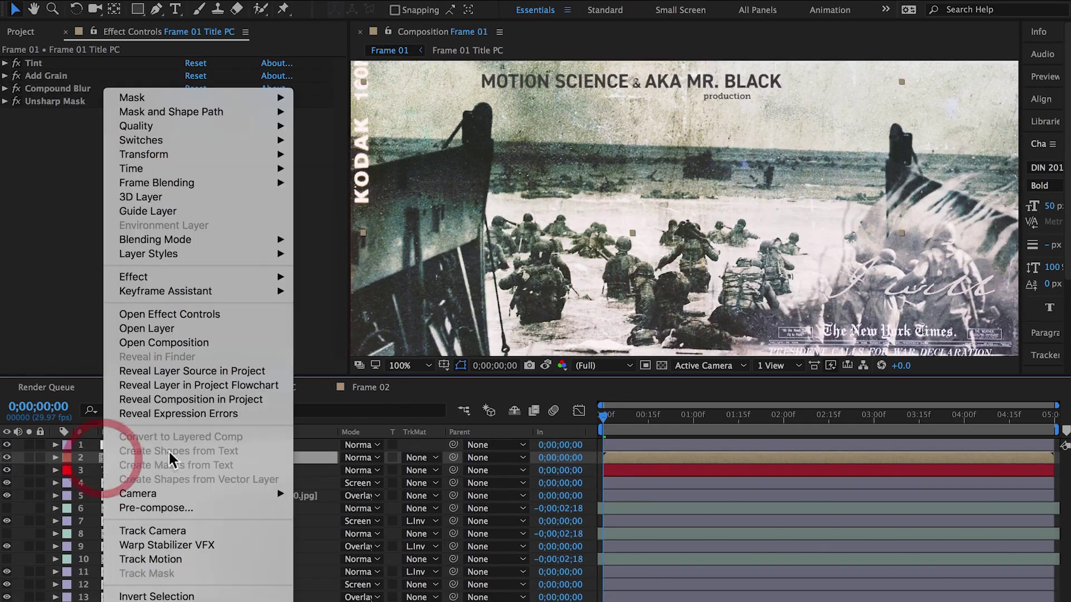
pyautogui.click(194, 371)
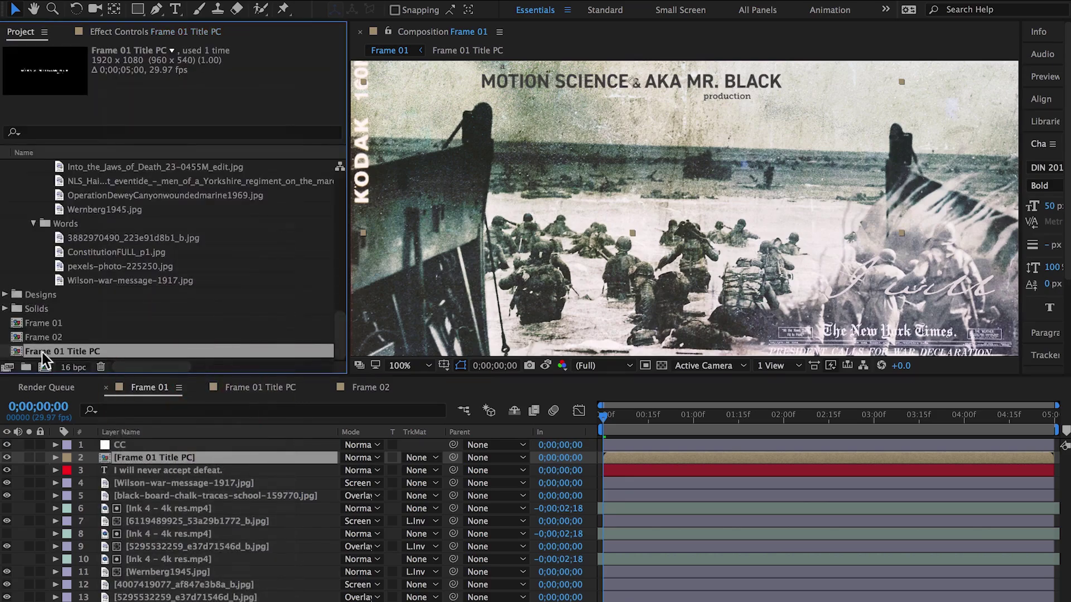
pyautogui.hotkey('ctrl', 'd')
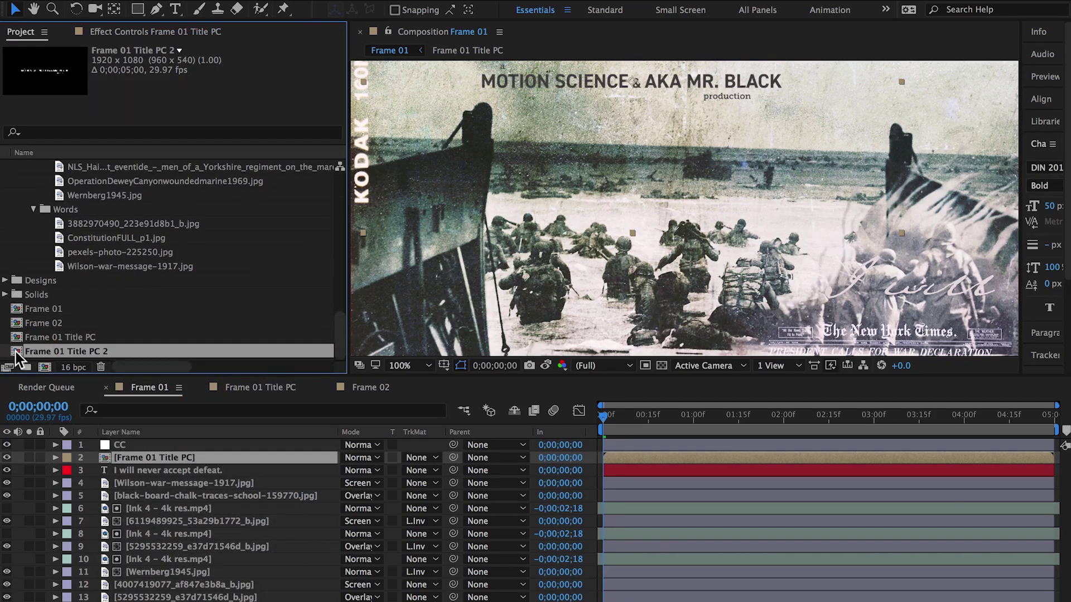
# Place the duplicate into Frame 02, open it, and rename it Frame 02 Title PC
pyautogui.click(345, 392)
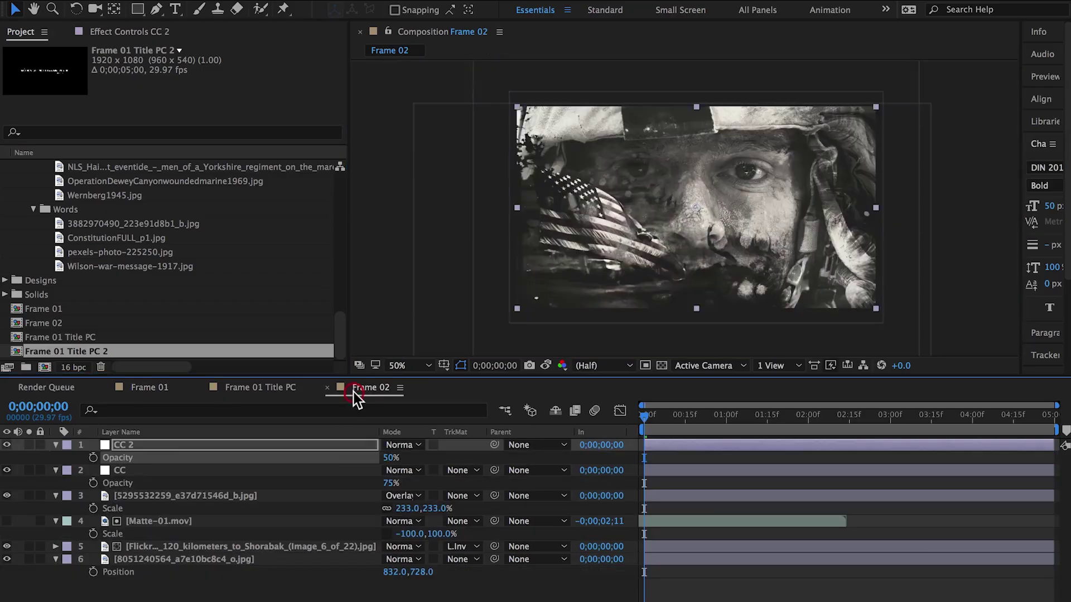
pyautogui.moveTo(81, 347); pyautogui.dragTo(145, 482)
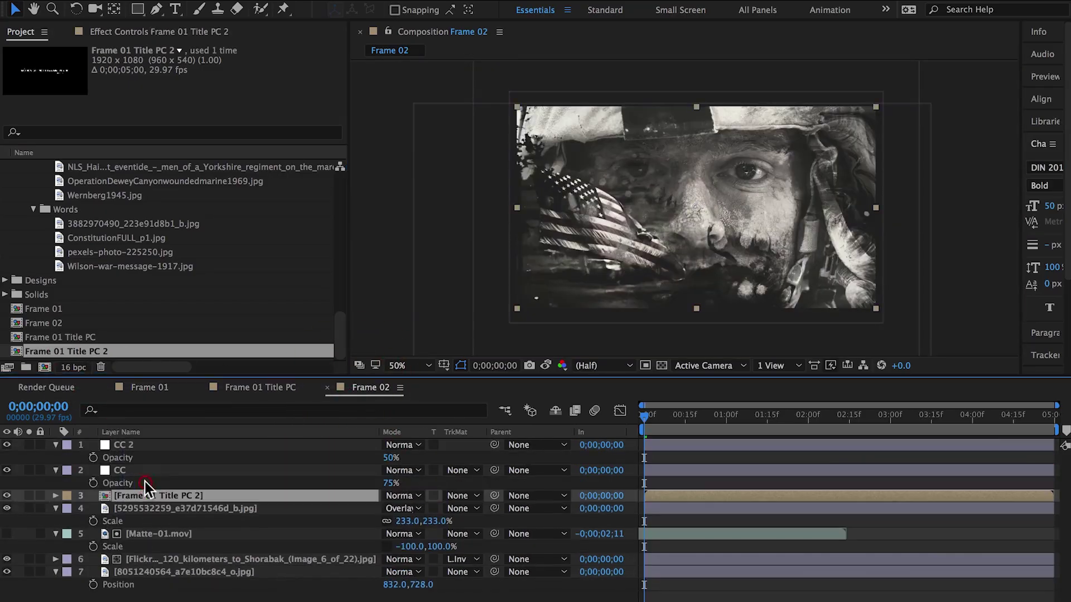
pyautogui.doubleClick(103, 497)
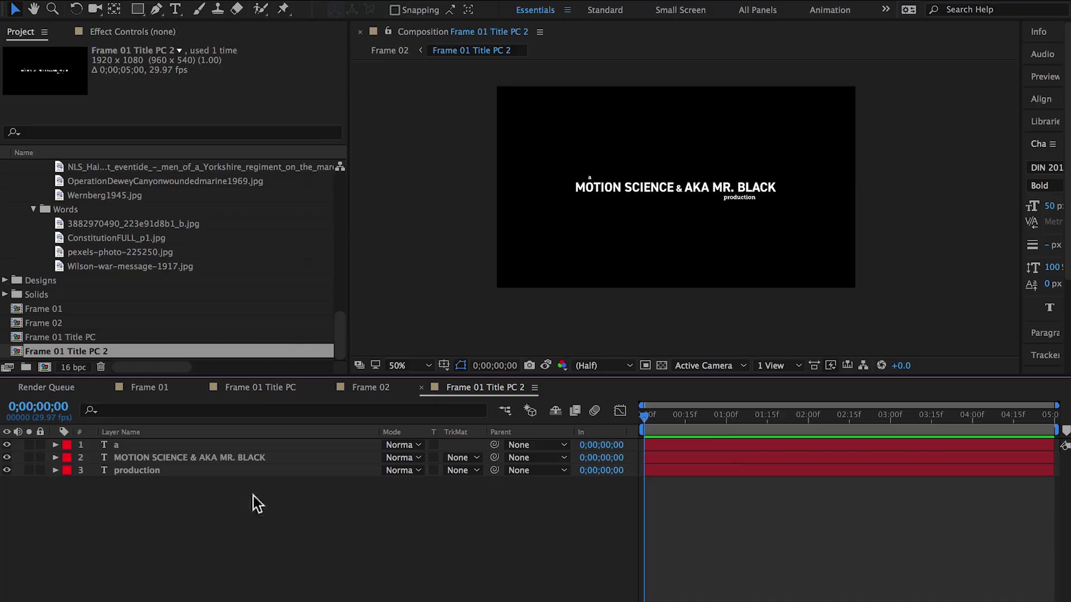
pyautogui.hotkey('ctrl', 'k')
pyautogui.click(556, 187)
pyautogui.press('BackSpace')
pyautogui.press('BackSpace')
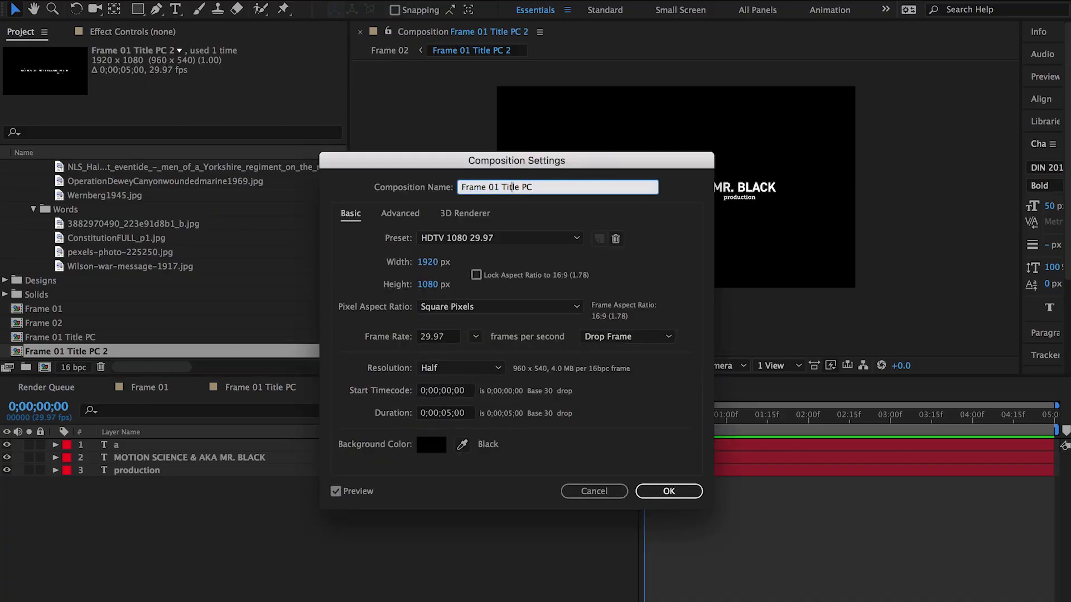
pyautogui.press('BackSpace')
pyautogui.write('2')
pyautogui.press('Return')
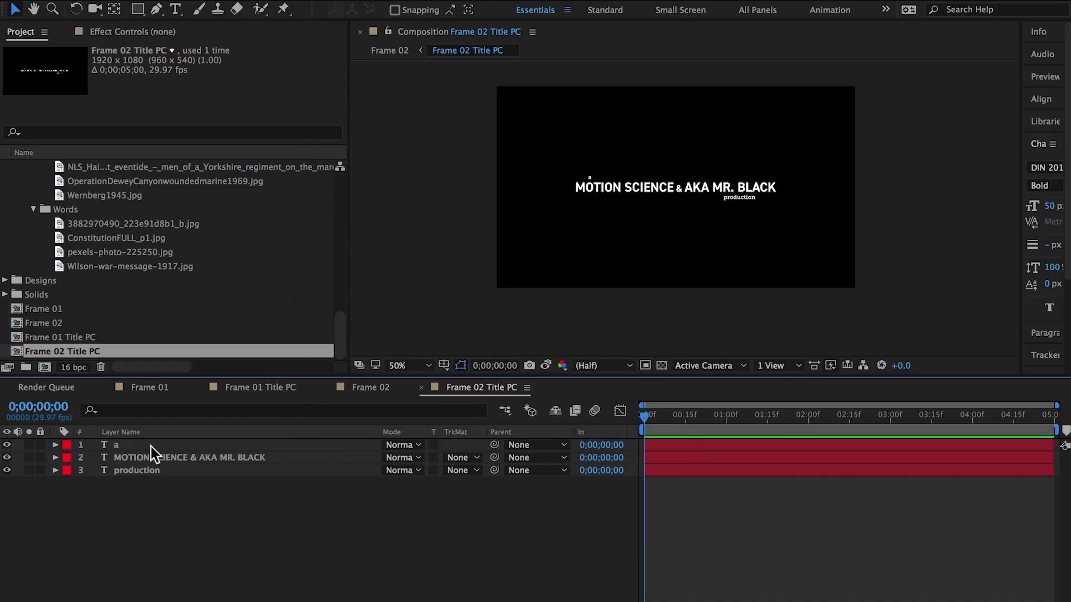
# Retype the small top text line to read 'executive producers'
pyautogui.doubleClick(103, 444)
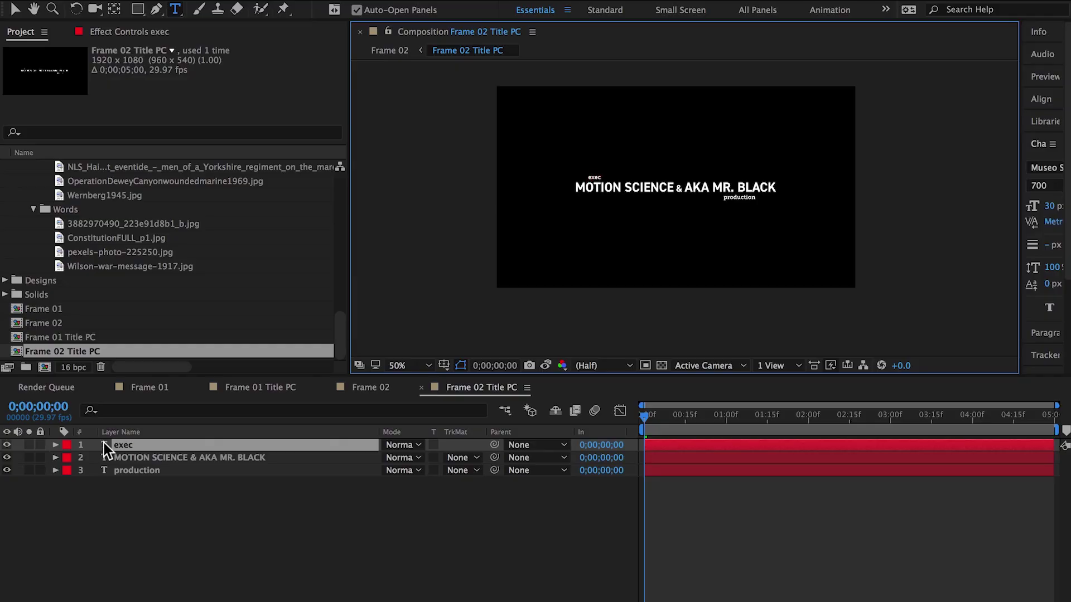
pyautogui.write('executive produ')
pyautogui.write('cers')
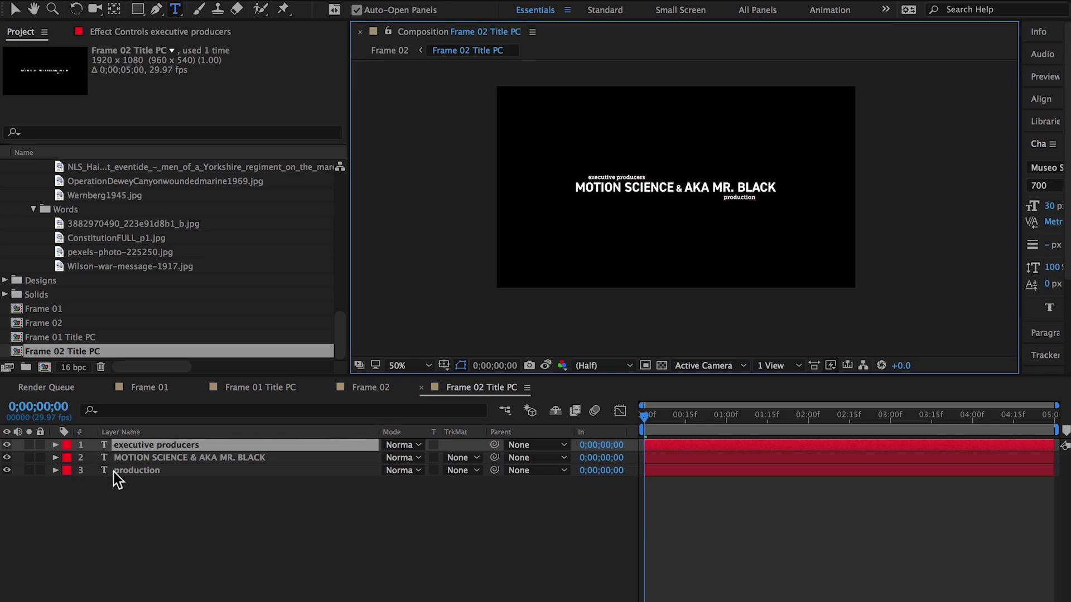
# Hide the production line and replace the large credit text with three producer names
pyautogui.click(116, 473)
pyautogui.click(6, 470)
pyautogui.click(104, 458)
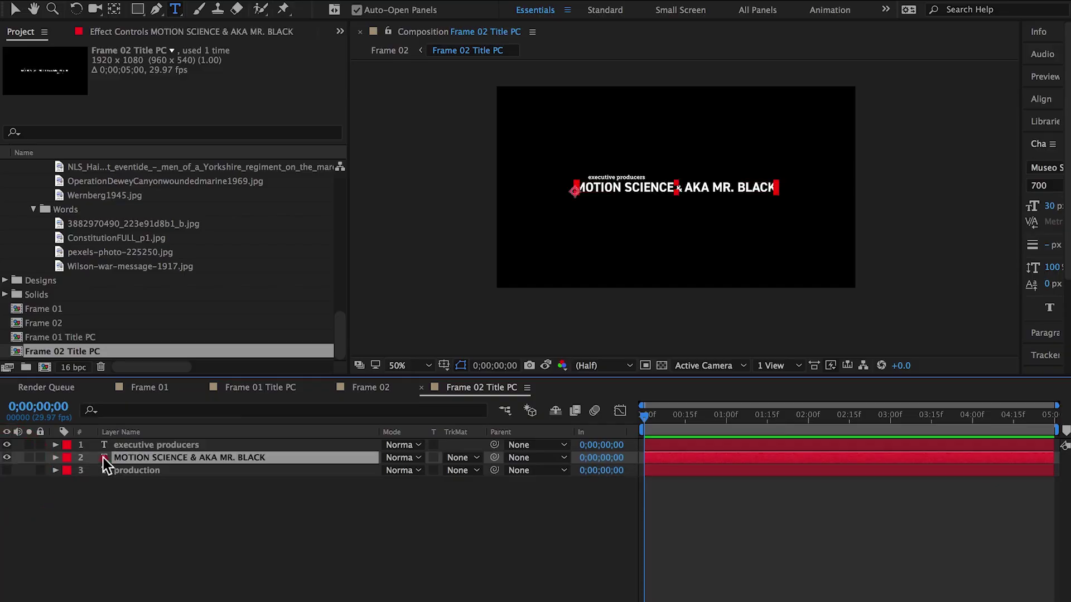
pyautogui.doubleClick(104, 458)
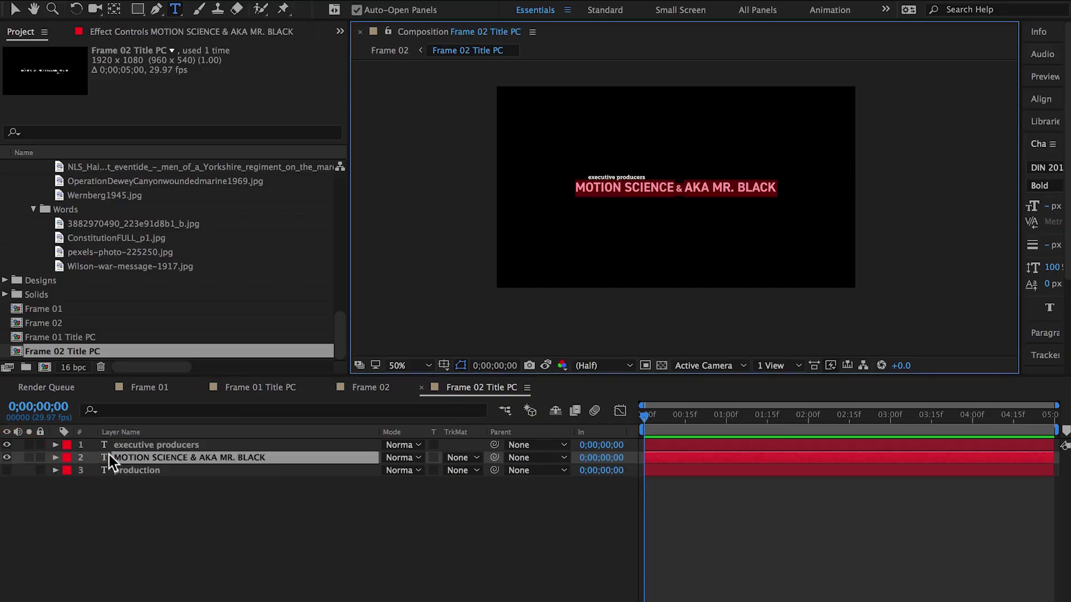
pyautogui.press('BackSpace')
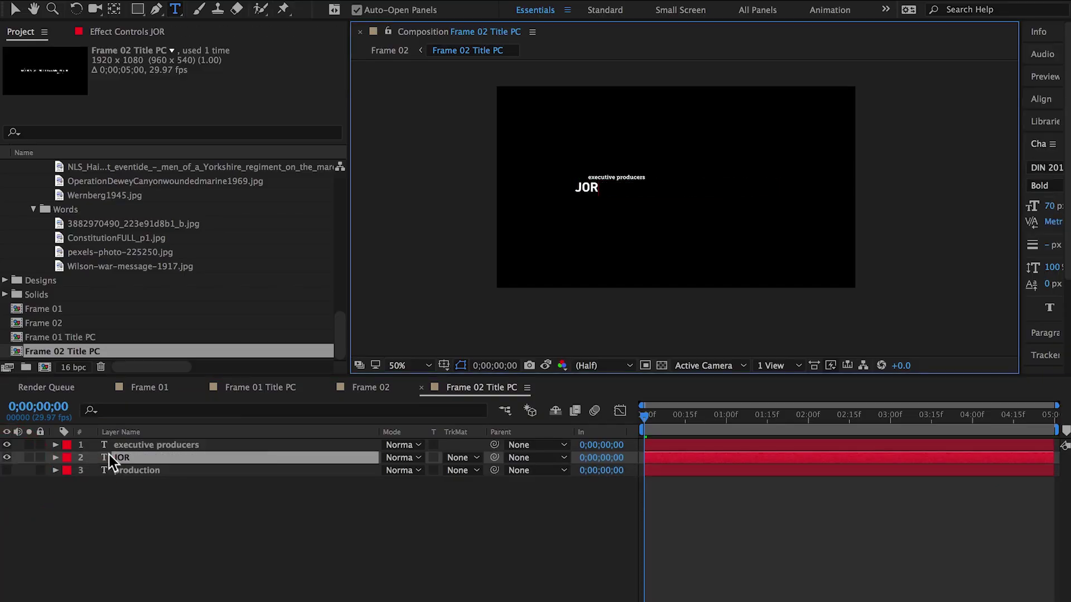
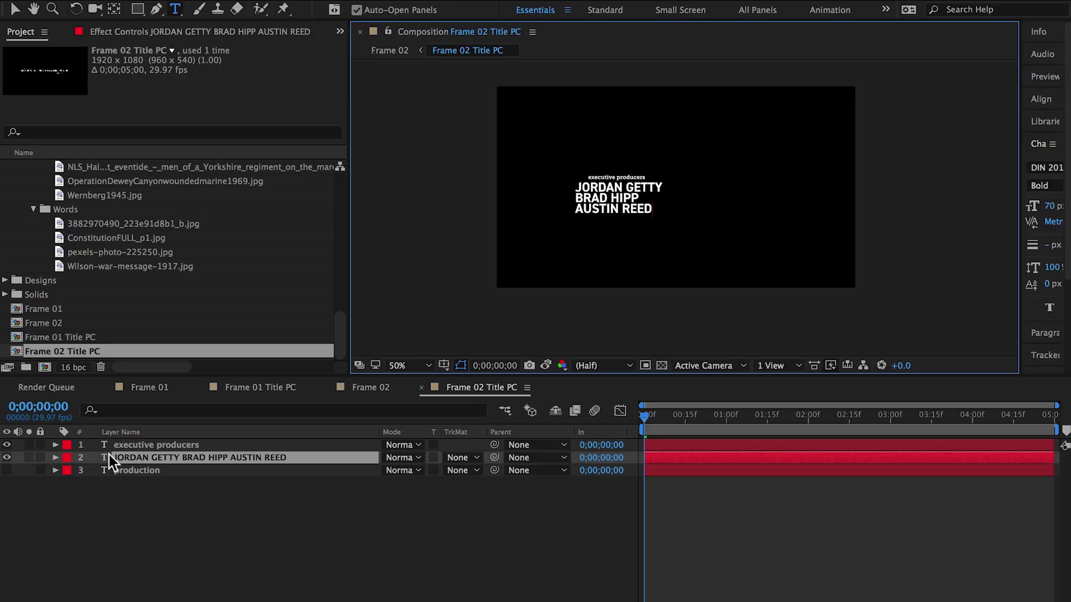
# Set the names' line spacing to 70 px in the Character panel
pyautogui.click(15, 10)
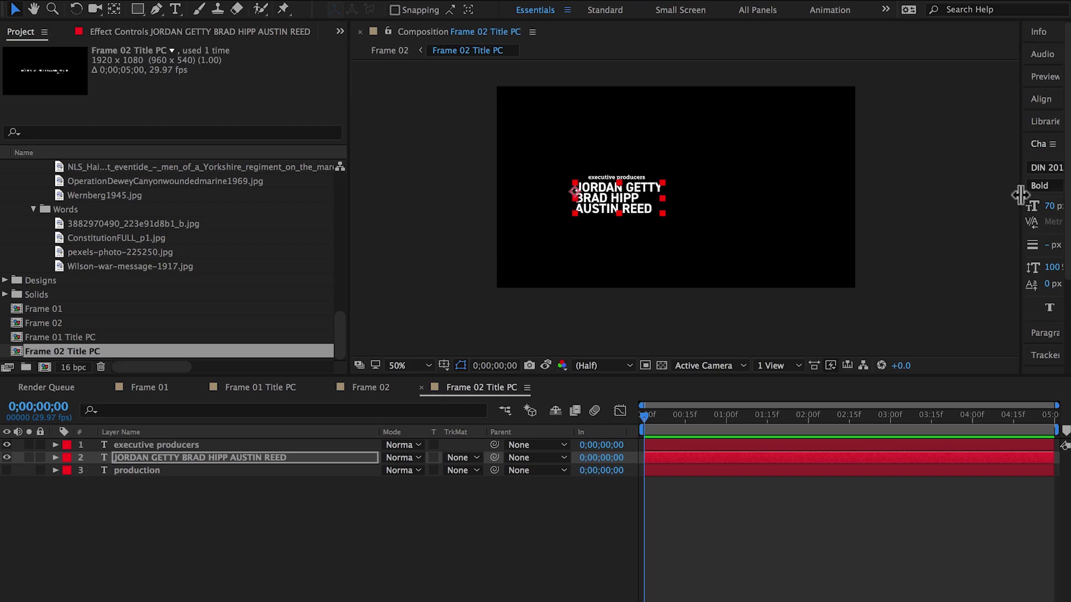
pyautogui.moveTo(1018, 194); pyautogui.dragTo(891, 211)
pyautogui.press('/')
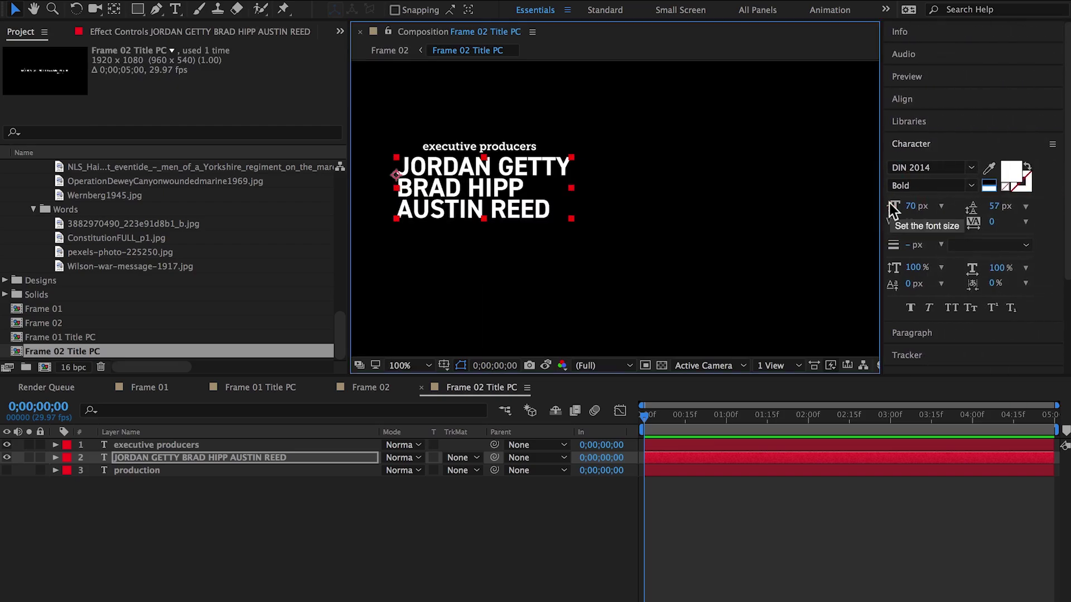
pyautogui.click(994, 206)
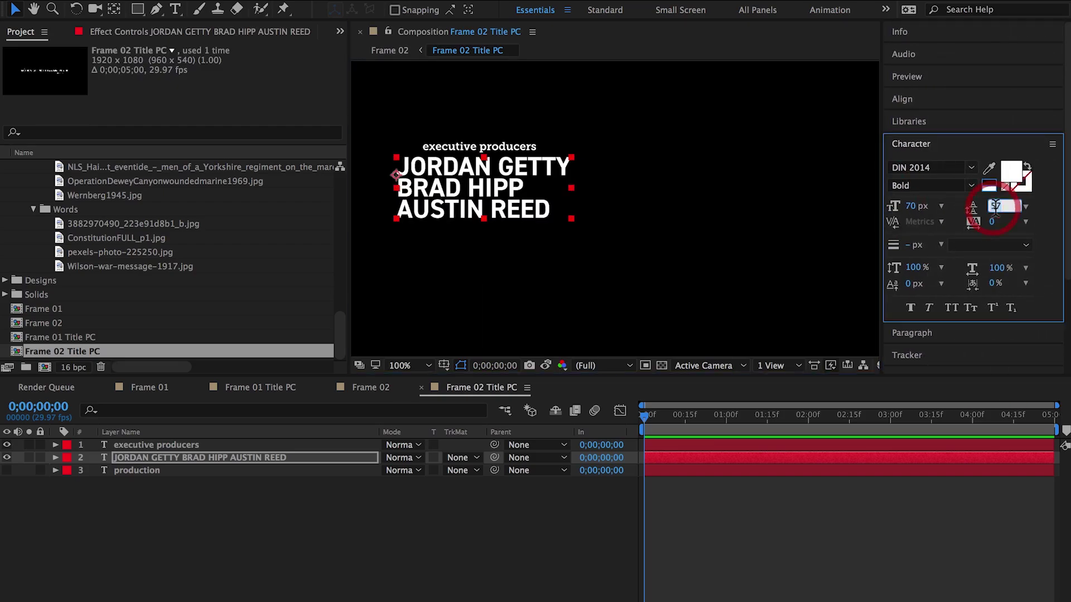
pyautogui.write('70')
pyautogui.press('Return')
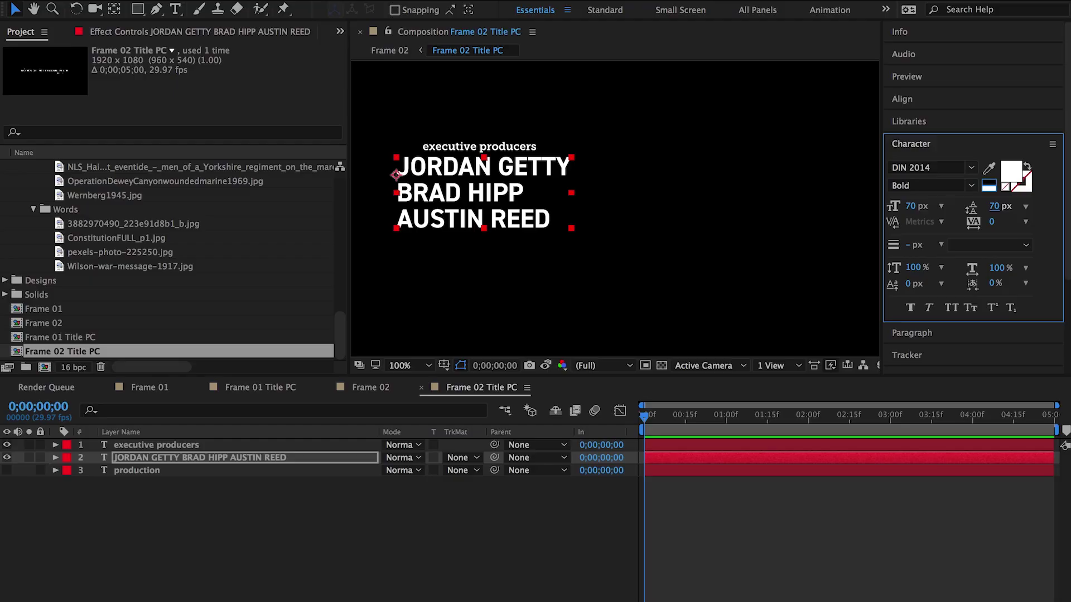
# Shift the names block right and left-align the executive producers heading with it
pyautogui.moveTo(444, 175); pyautogui.dragTo(470, 176)
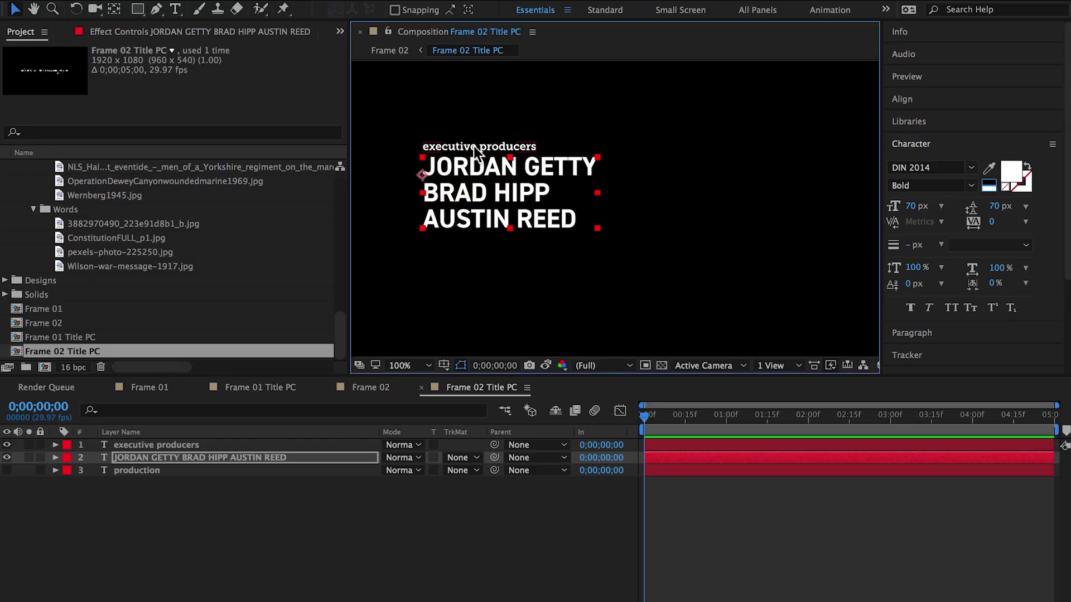
pyautogui.click(475, 148)
pyautogui.keyDown('shift'); pyautogui.click(477, 170); pyautogui.keyUp('shift')
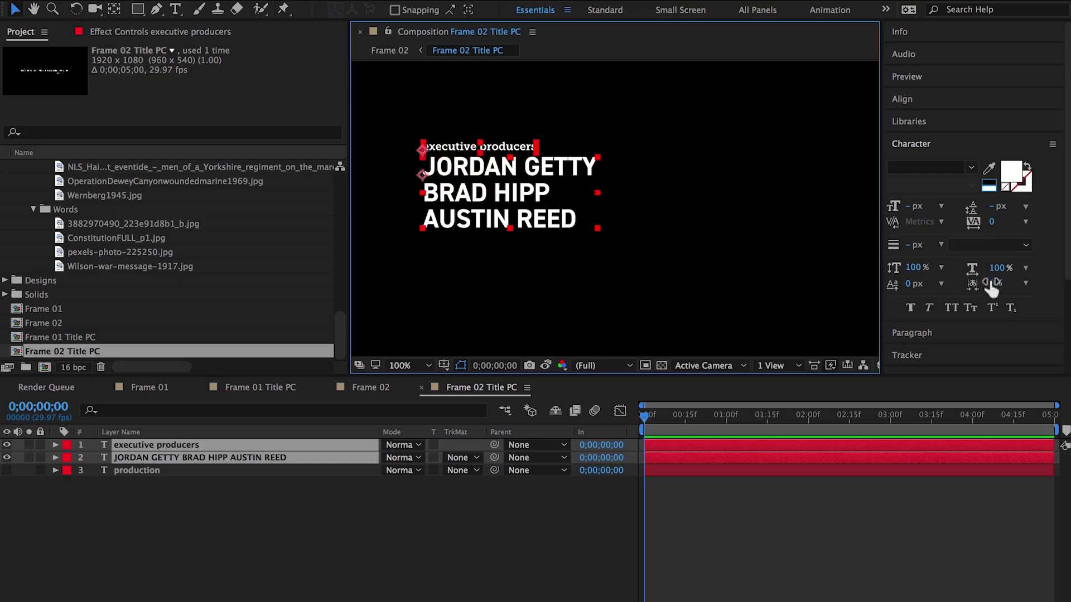
pyautogui.click(945, 99)
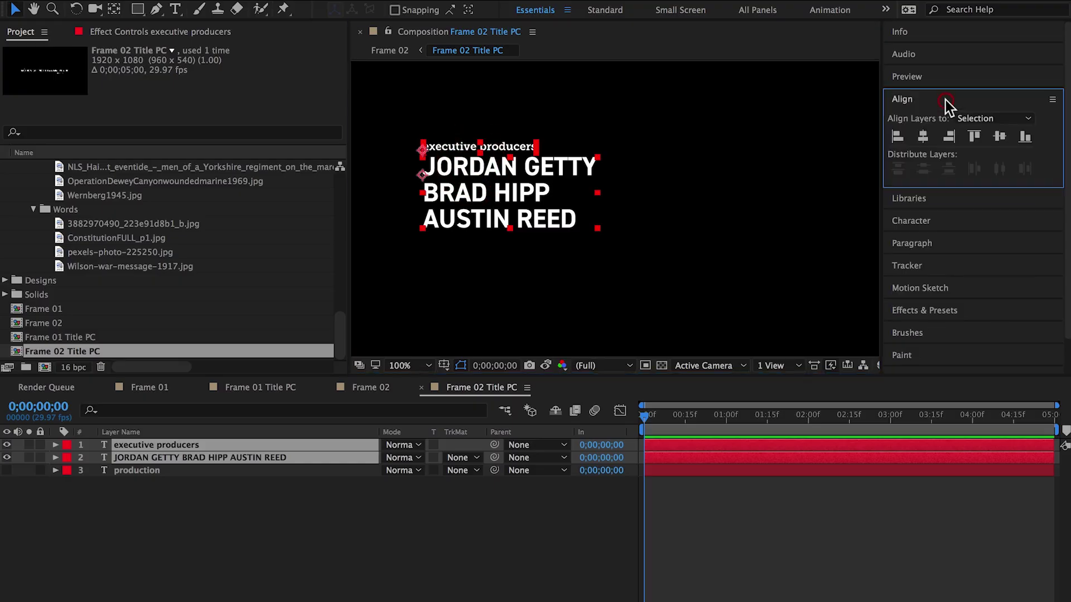
pyautogui.click(897, 136)
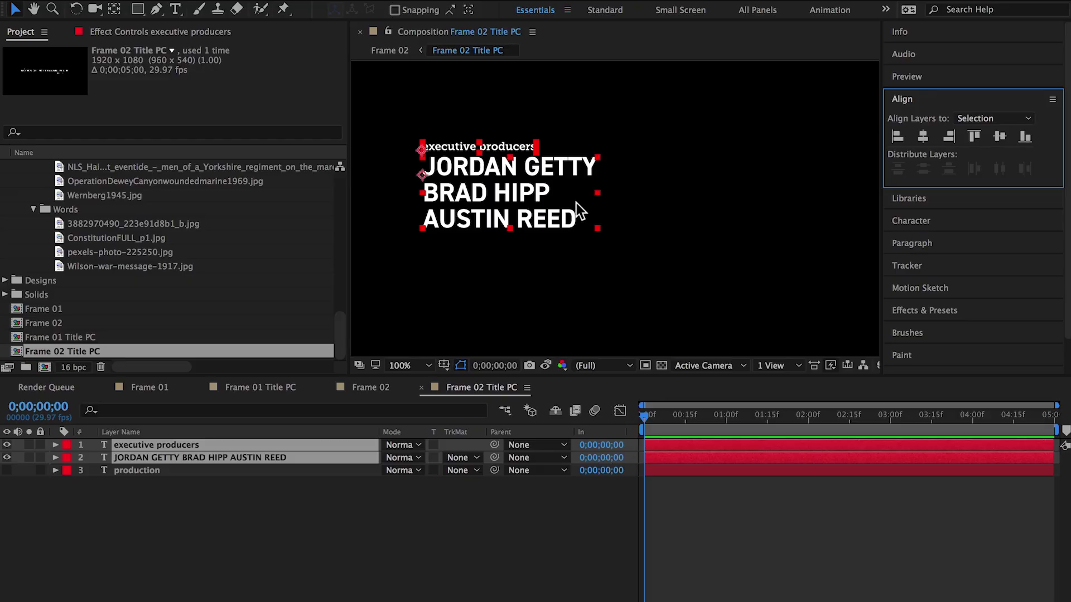
# Nudge the executive producers heading up slightly, then switch to Frame 02
pyautogui.click(585, 304)
pyautogui.moveTo(493, 149); pyautogui.dragTo(495, 145)
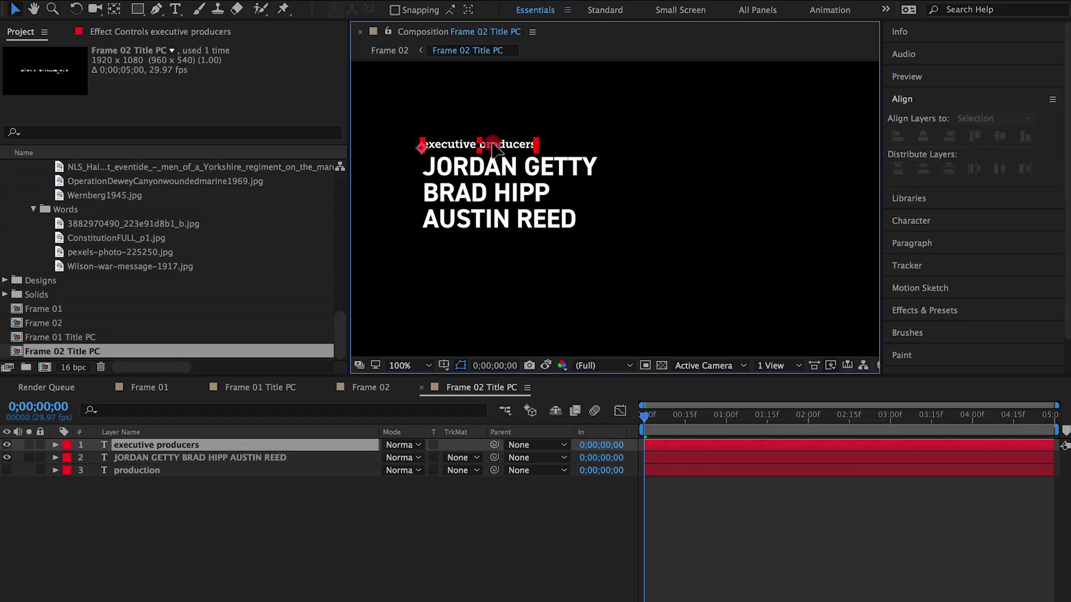
pyautogui.press(',')
pyautogui.click(606, 247)
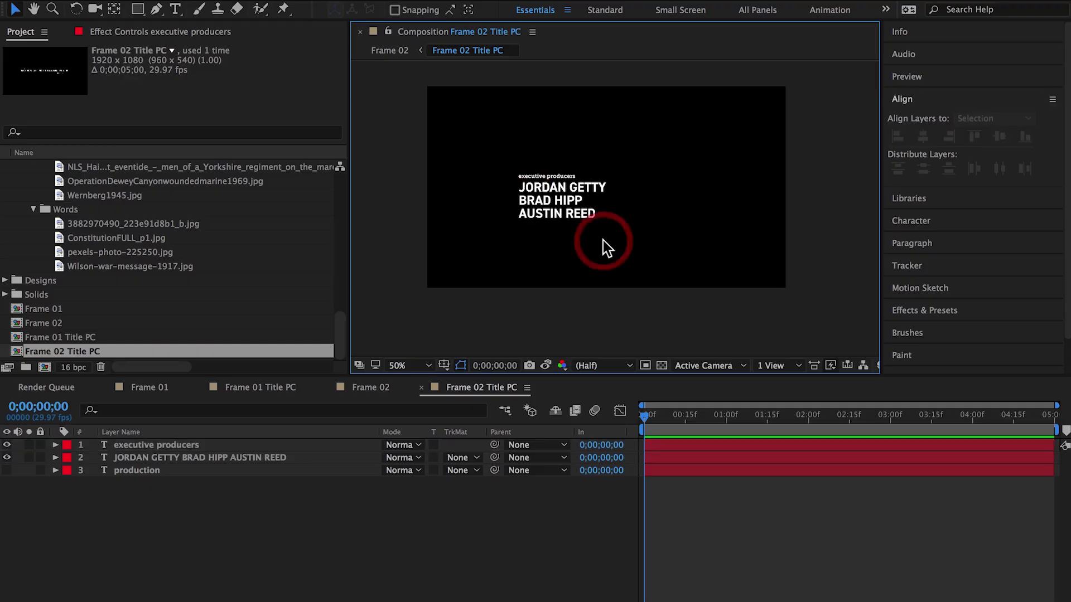
pyautogui.click(559, 175)
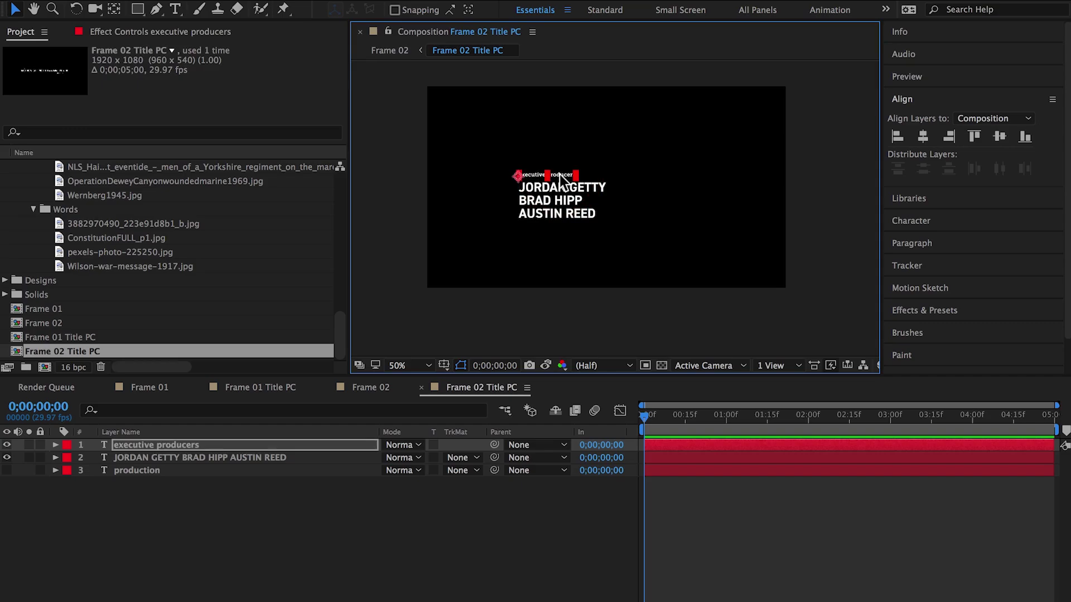
pyautogui.click(635, 131)
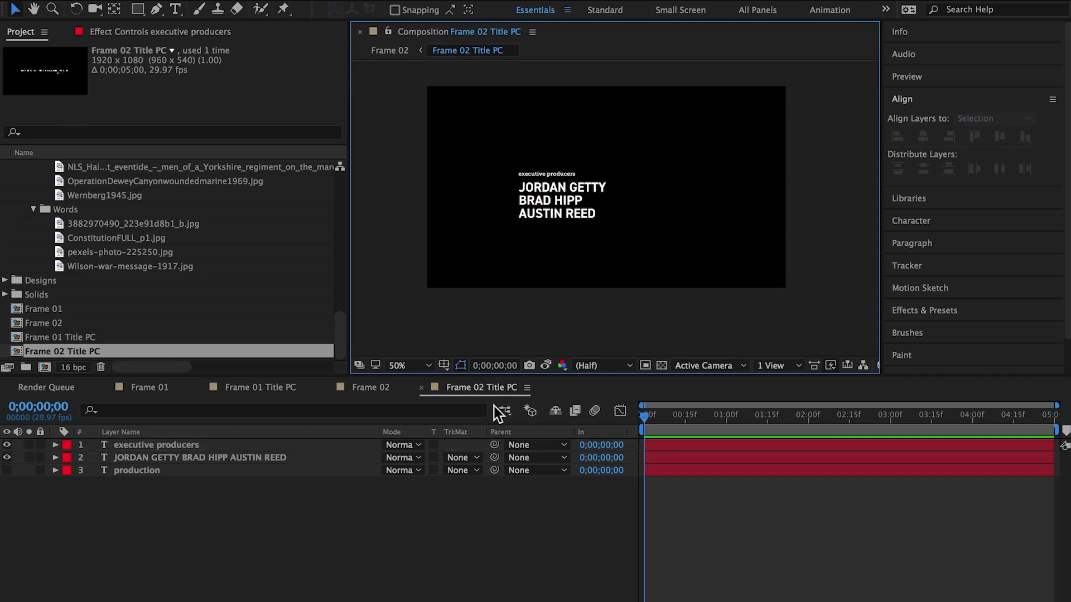
pyautogui.click(368, 387)
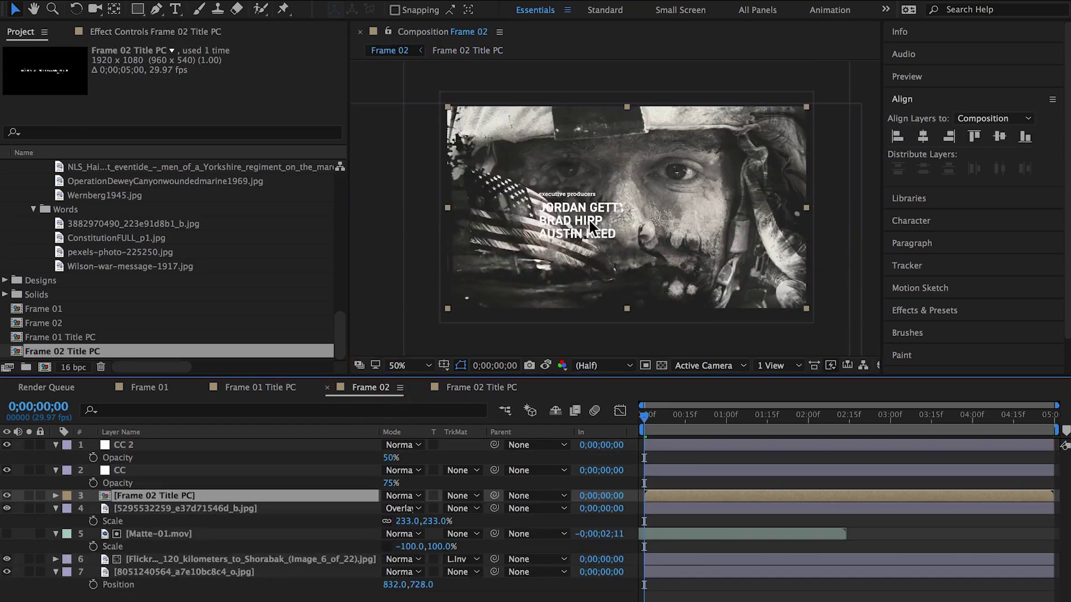
# Move the title layer down and left in Frame 02
pyautogui.click(571, 250)
pyautogui.moveTo(570, 250); pyautogui.dragTo(529, 280)
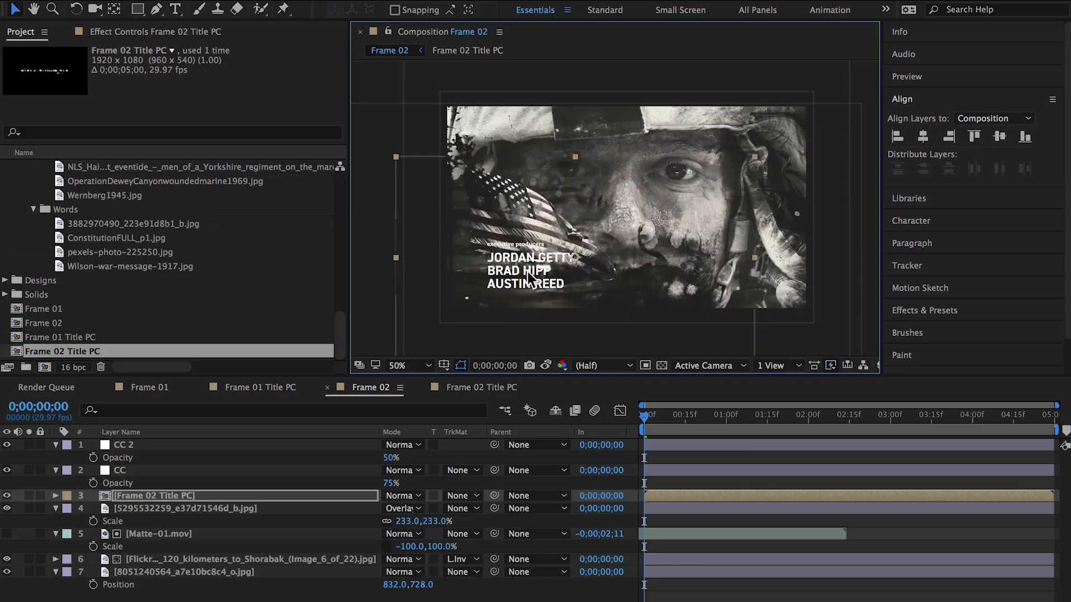
pyautogui.click(209, 491)
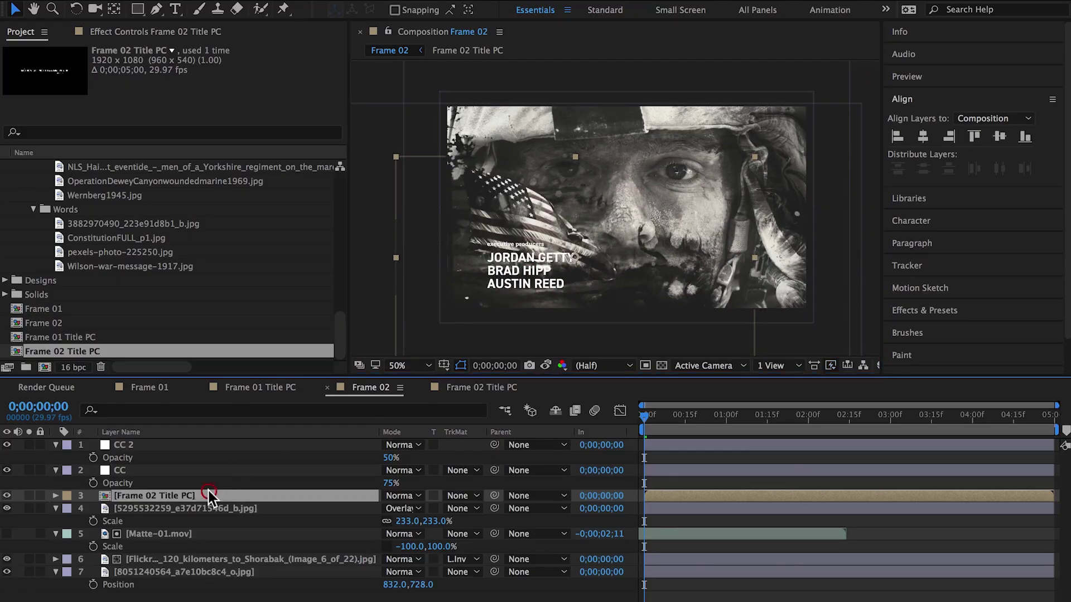
# Copy the four effects from the Frame 01 title layer, then return to Frame 02
pyautogui.click(156, 389)
pyautogui.click(114, 30)
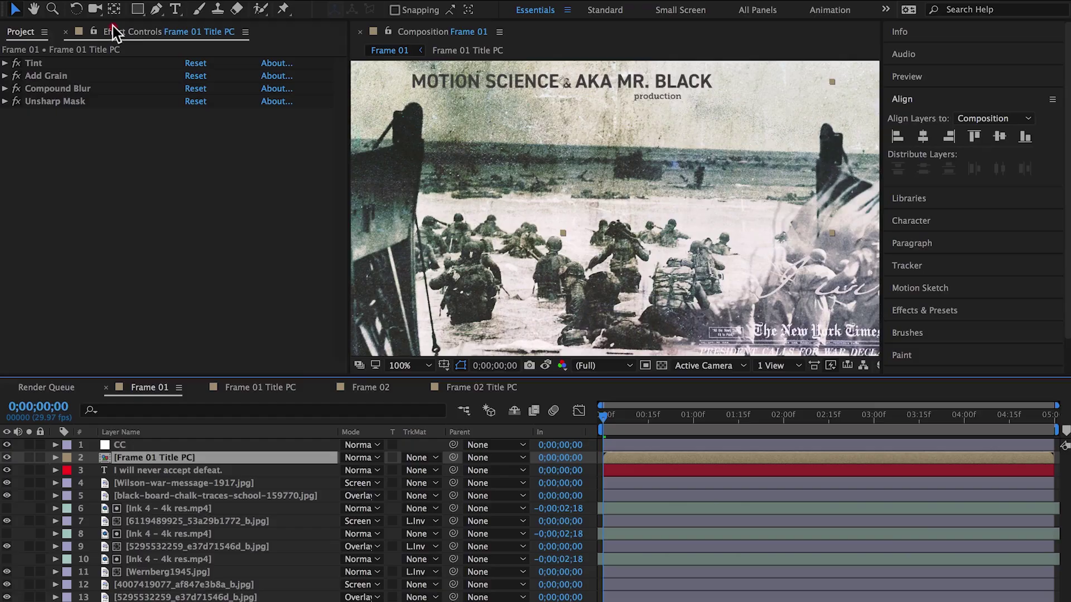
pyautogui.click(35, 63)
pyautogui.keyDown('shift'); pyautogui.click(51, 101); pyautogui.keyUp('shift')
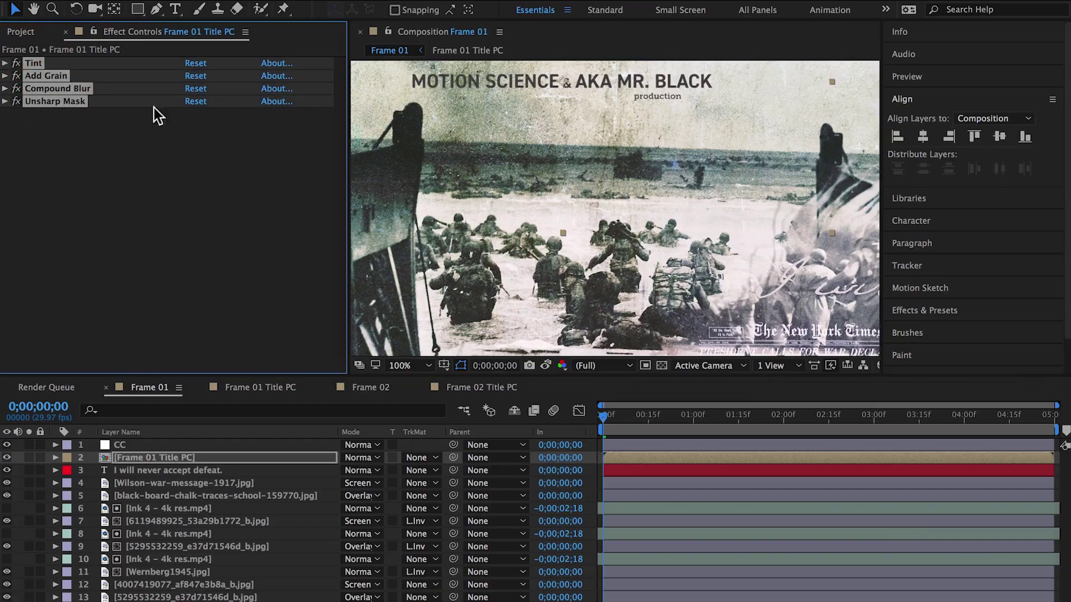
pyautogui.click(473, 385)
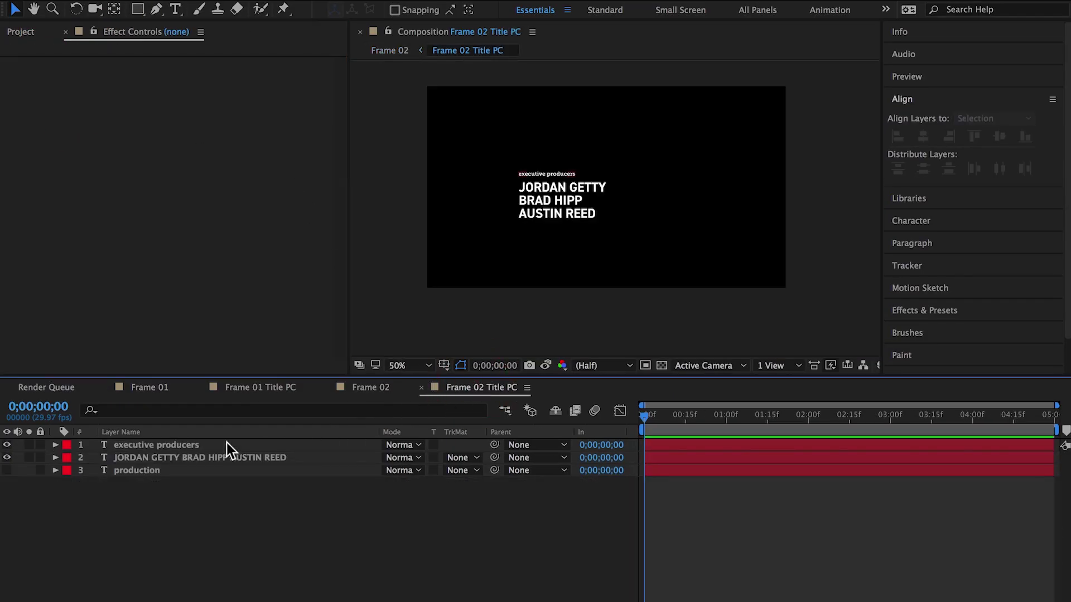
pyautogui.click(391, 392)
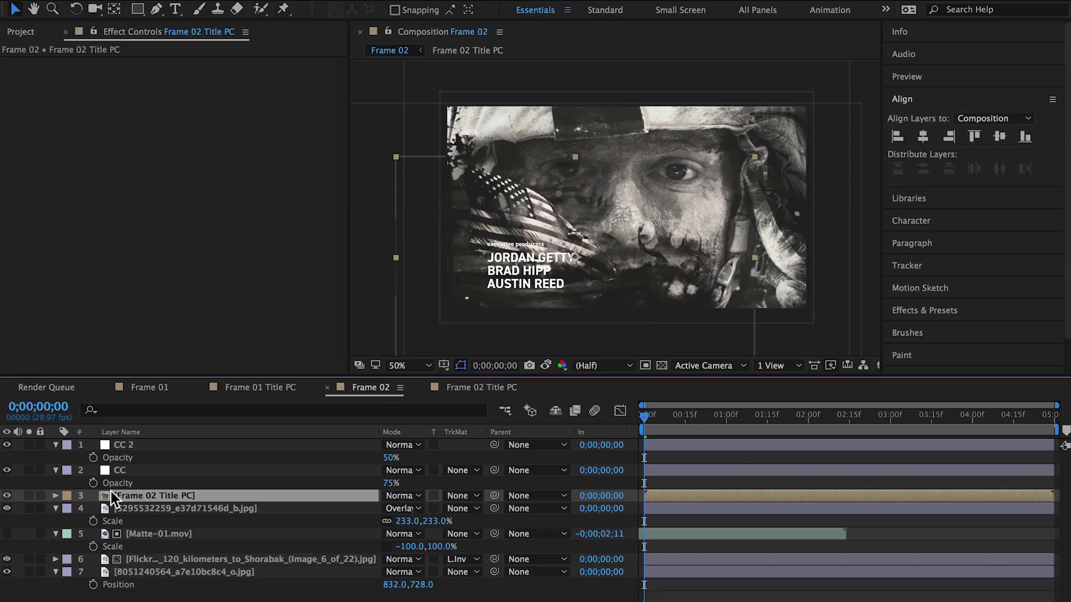
# Paste Tint, Add Grain, Compound Blur and Unsharp Mask onto the title
pyautogui.hotkey('ctrl', 'v')
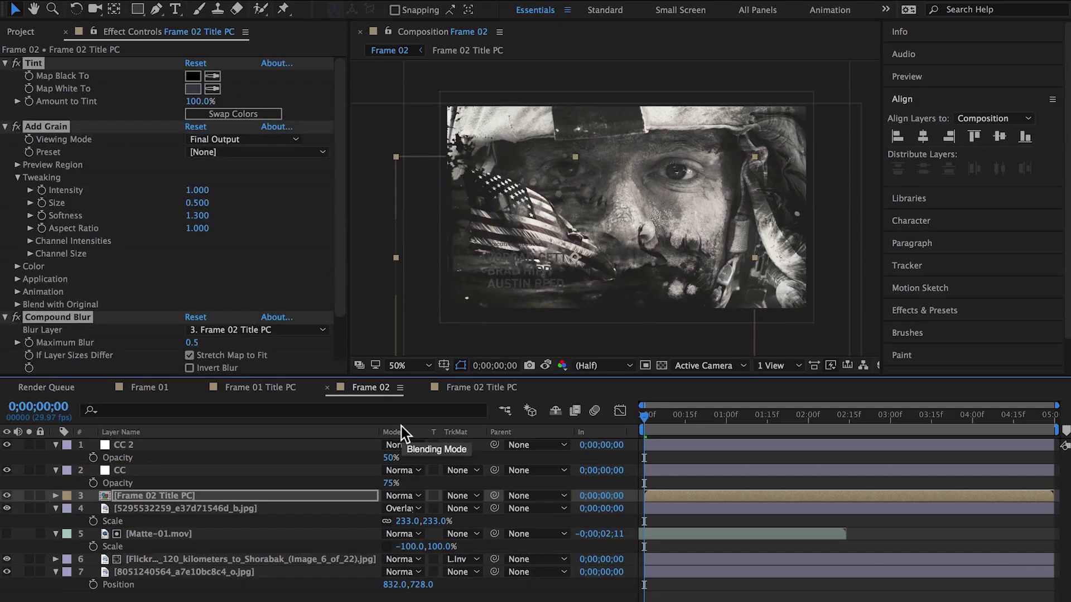
pyautogui.keyDown('ctrl'); pyautogui.click(5, 126); pyautogui.keyUp('ctrl')
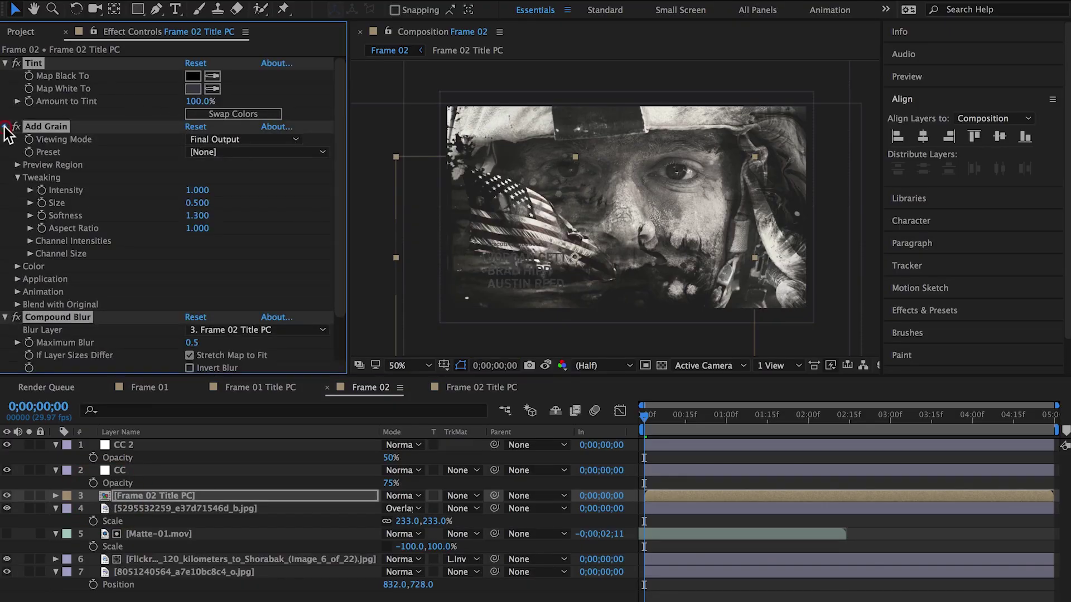
pyautogui.click(40, 142)
# Map Tint's white to a sampled light colour and move the title lower
pyautogui.click(5, 63)
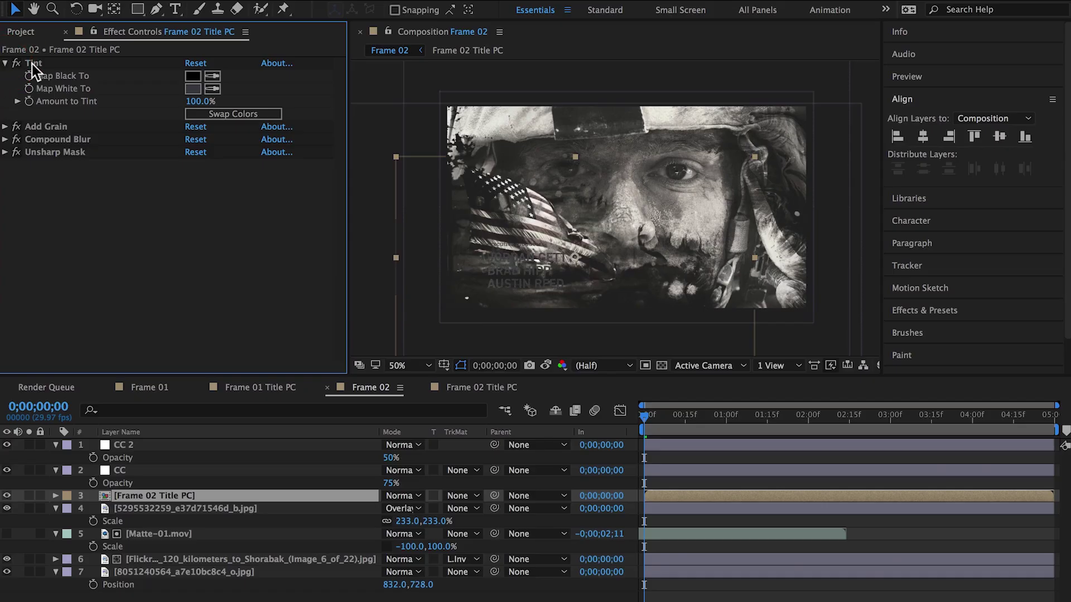
pyautogui.click(33, 65)
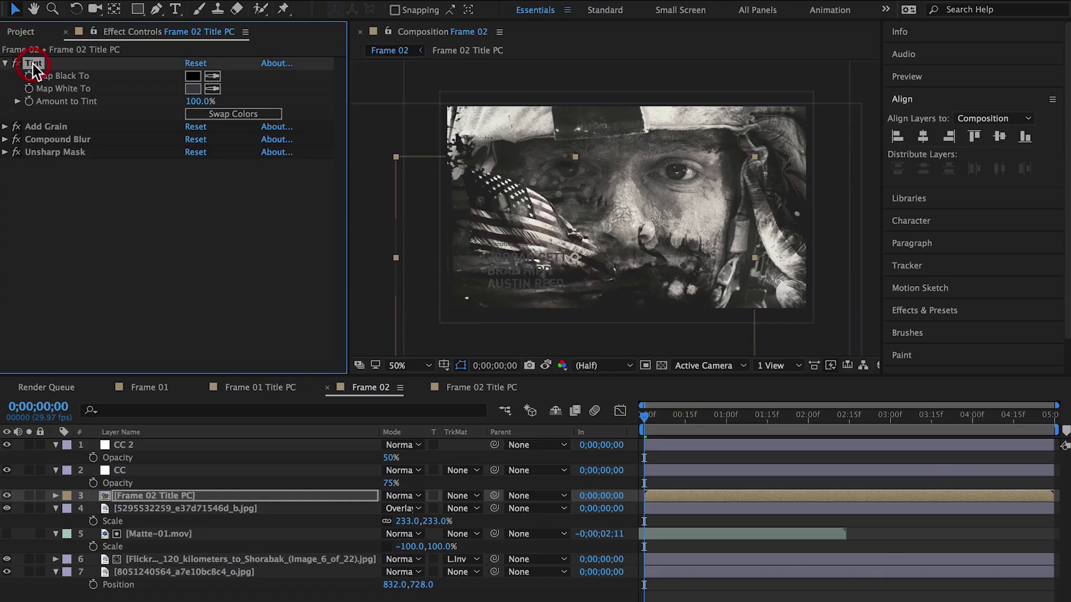
pyautogui.click(213, 91)
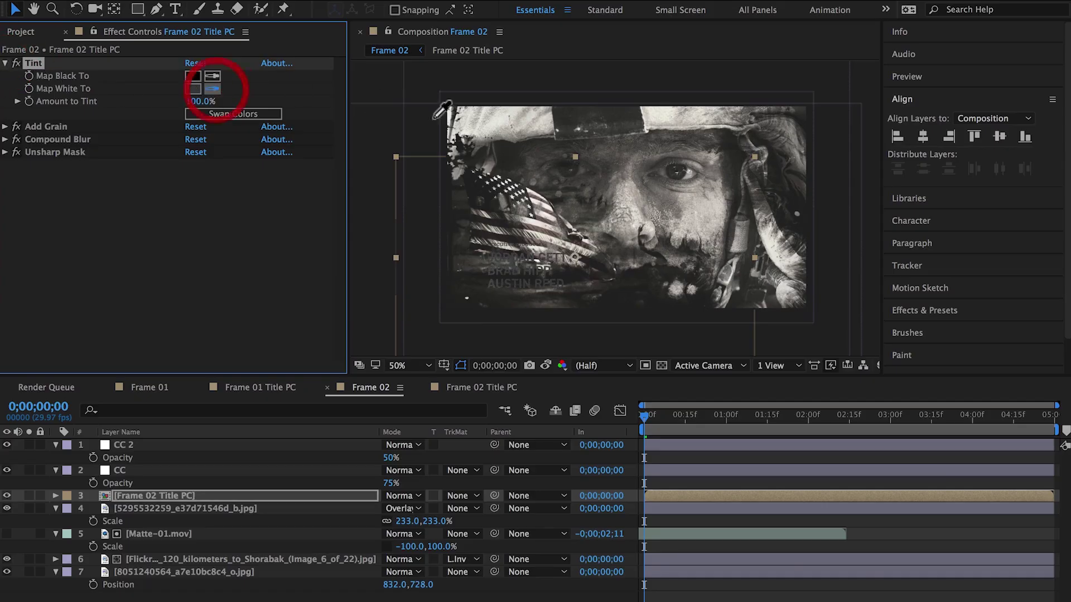
pyautogui.click(497, 119)
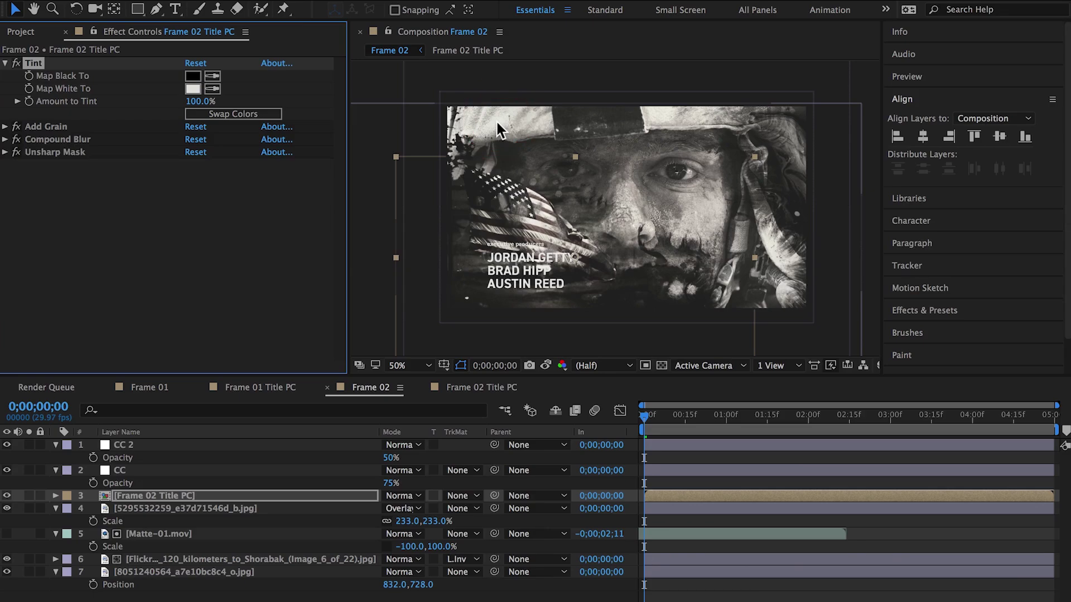
pyautogui.moveTo(512, 262); pyautogui.dragTo(501, 282)
# Set the Frame 02 Title PC layer's Scale to 75%
pyautogui.press('s')
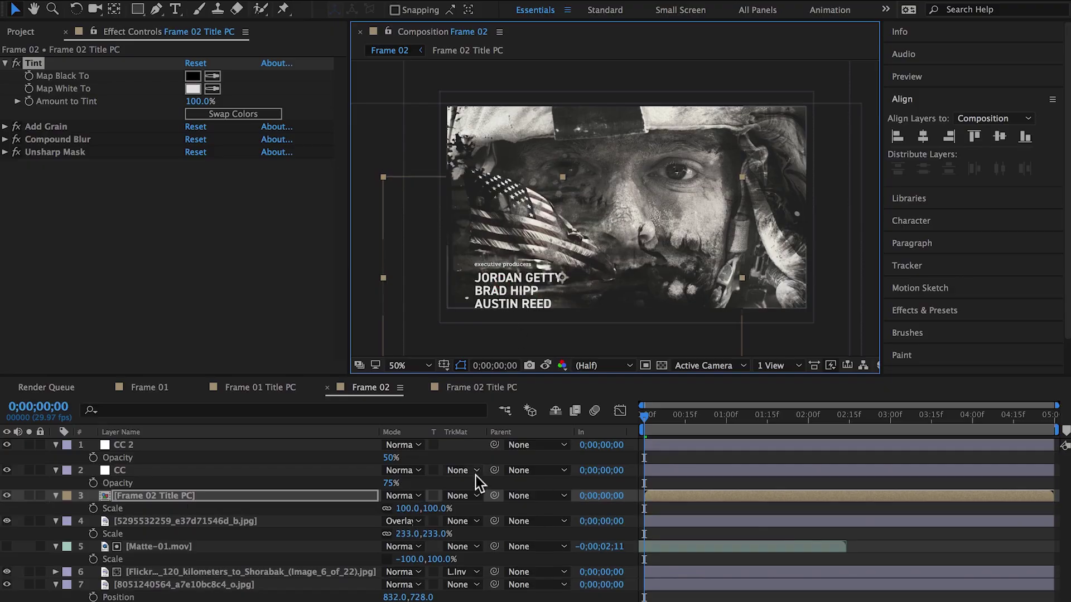
pyautogui.click(436, 508)
pyautogui.write('7')
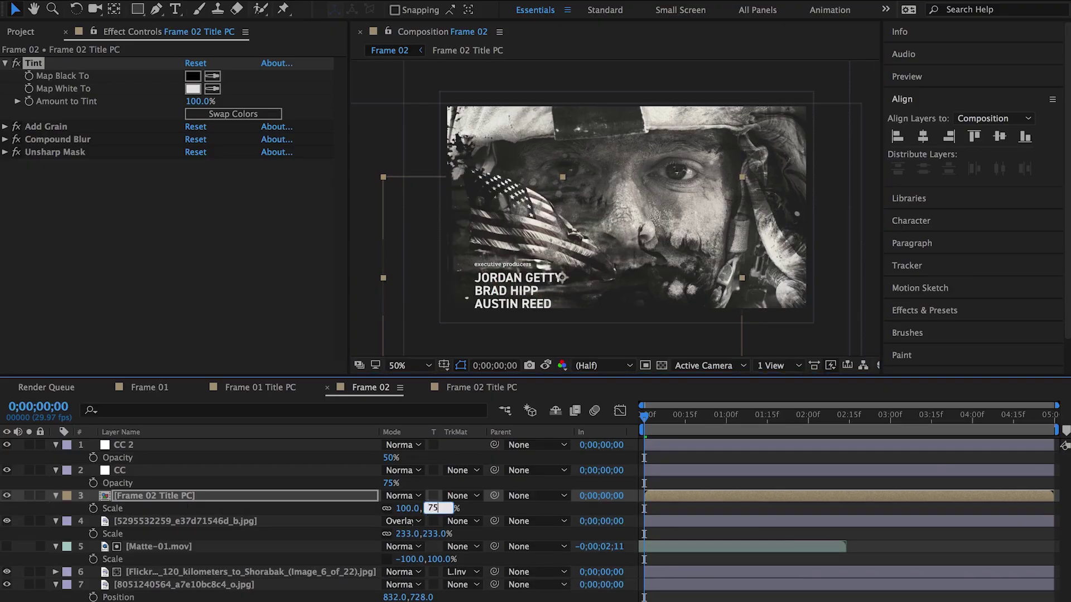
pyautogui.write('5')
pyautogui.press('Return')
# Nudge the title a few pixels up and left with the arrow keys
pyautogui.press('Up')
pyautogui.press('Up')
pyautogui.press('Up')
pyautogui.press('Up')
pyautogui.press('Left')
pyautogui.press('Left')
pyautogui.press('Left')
pyautogui.press('Left')
pyautogui.press('Left')
pyautogui.press('Left')
pyautogui.press('Left')
pyautogui.press('Left')
pyautogui.press('Left')
pyautogui.press('Left')
pyautogui.press('Left')
pyautogui.press('Left')
pyautogui.press('Left')
pyautogui.press('Left')
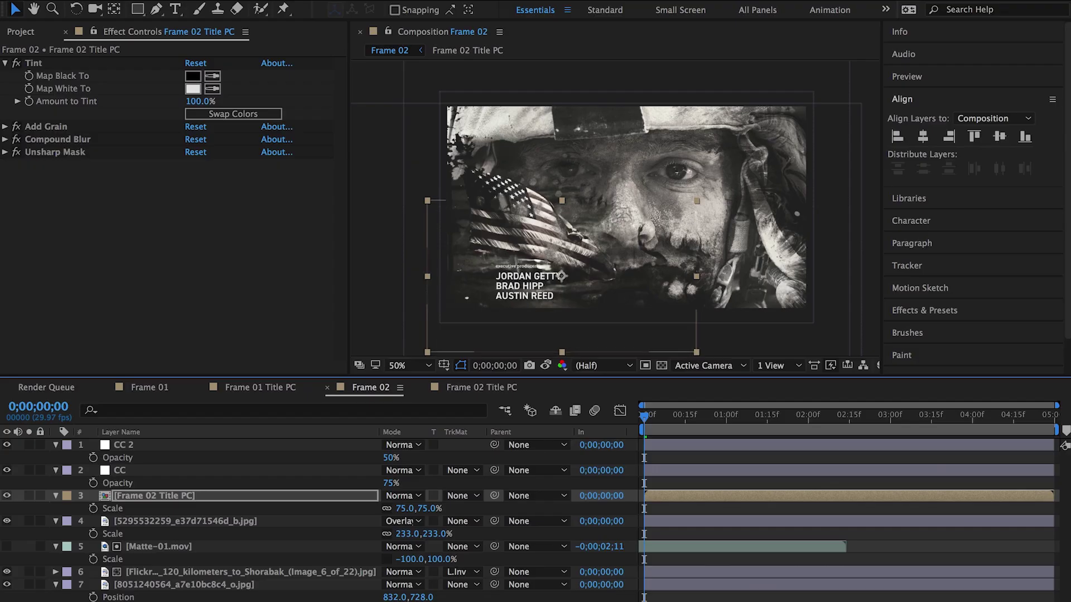
pyautogui.press('Up')
pyautogui.press('Up')
pyautogui.press('Up')
pyautogui.press('Up')
pyautogui.press('Up')
pyautogui.press('Left')
pyautogui.press('Left')
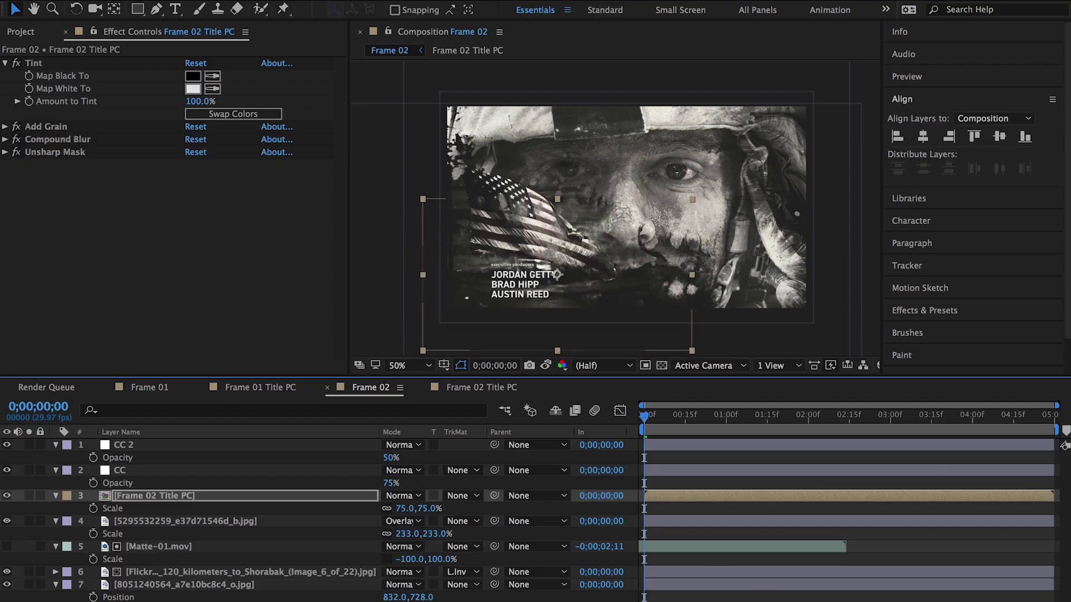
pyautogui.press('Up')
pyautogui.press('Up')
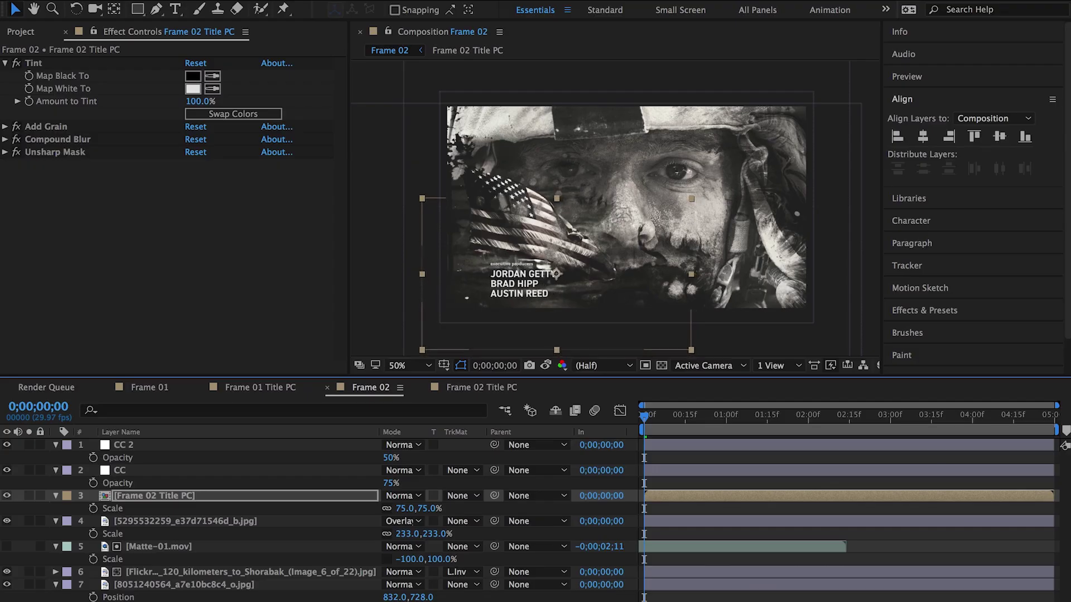
pyautogui.click(717, 460)
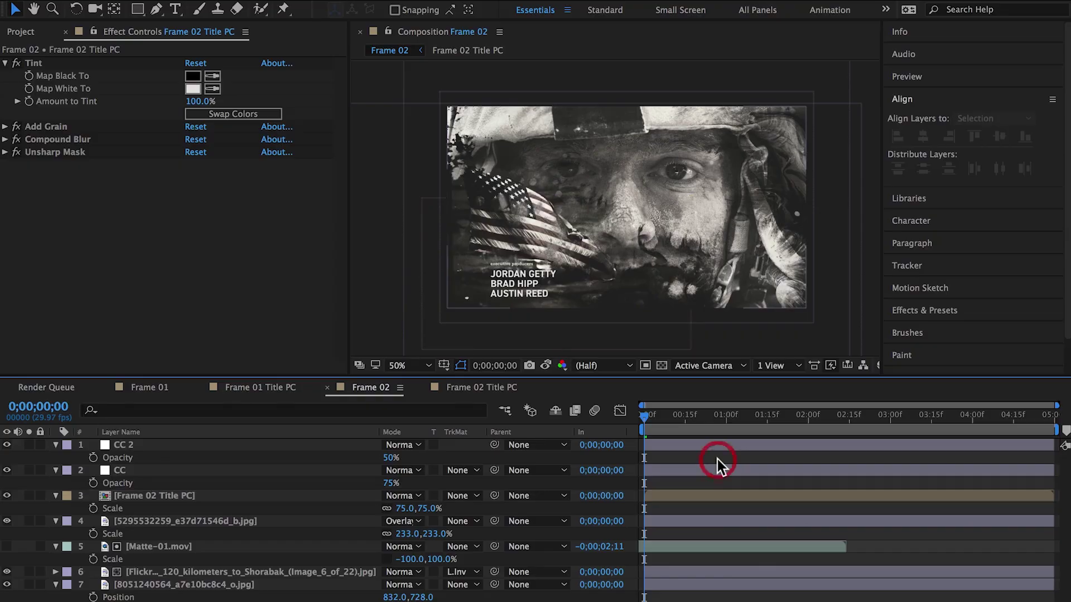
pyautogui.press('/')
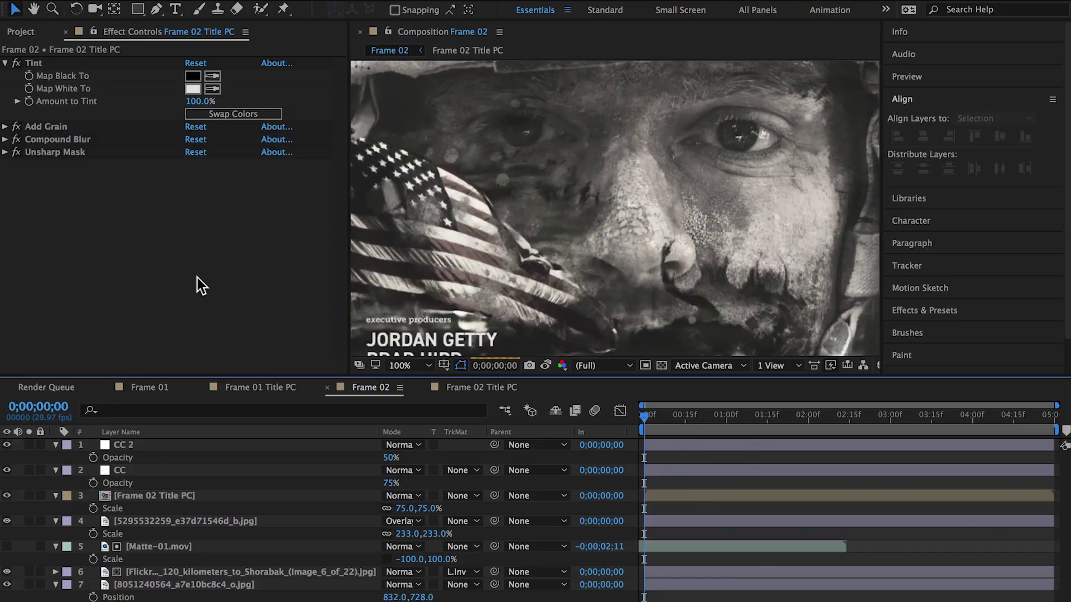
pyautogui.press('h')
pyautogui.click(565, 200)
pyautogui.click(565, 200)
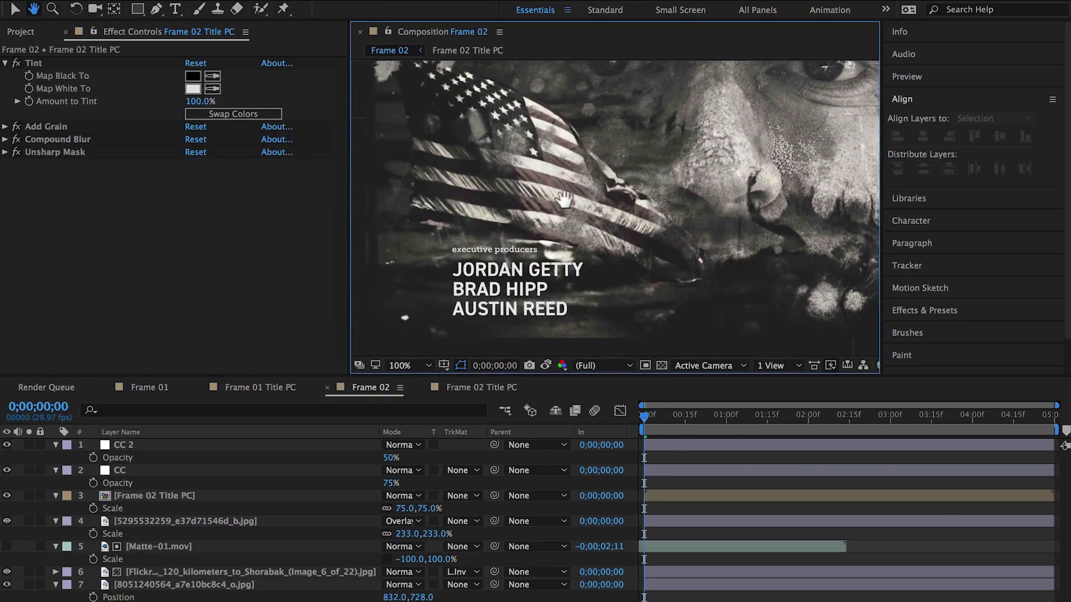
pyautogui.press('v')
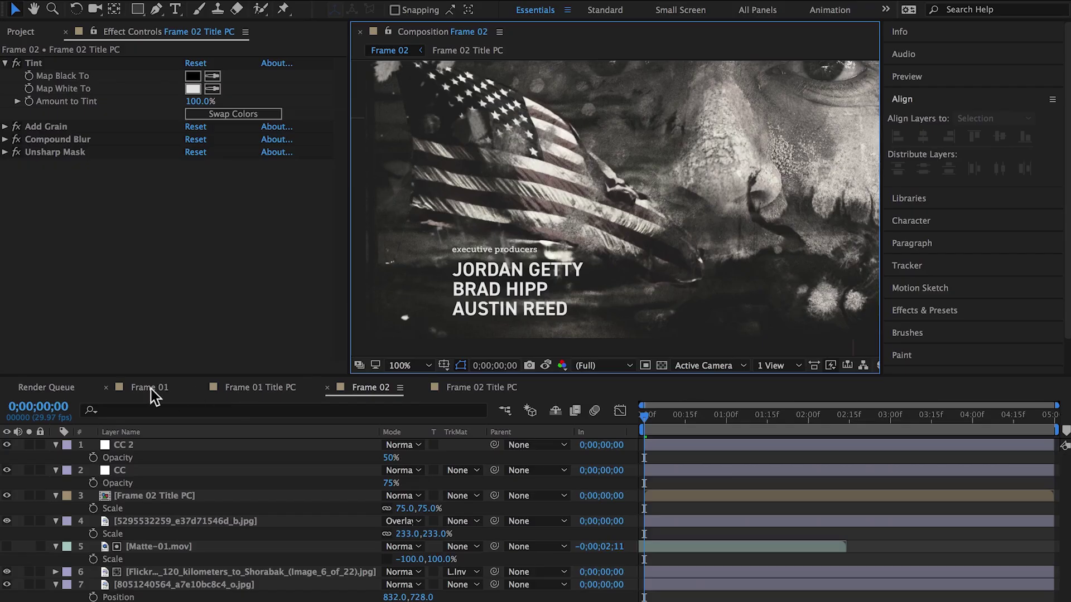
pyautogui.click(149, 388)
pyautogui.press('h')
pyautogui.moveTo(528, 292); pyautogui.dragTo(585, 251)
pyautogui.press('v')
pyautogui.click(368, 386)
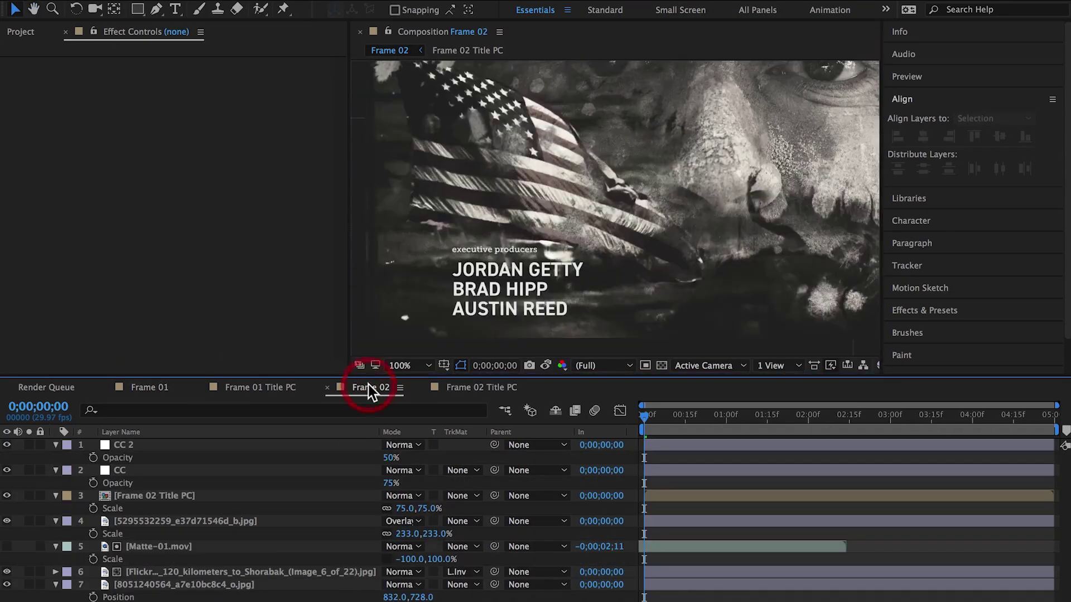
pyautogui.click(148, 386)
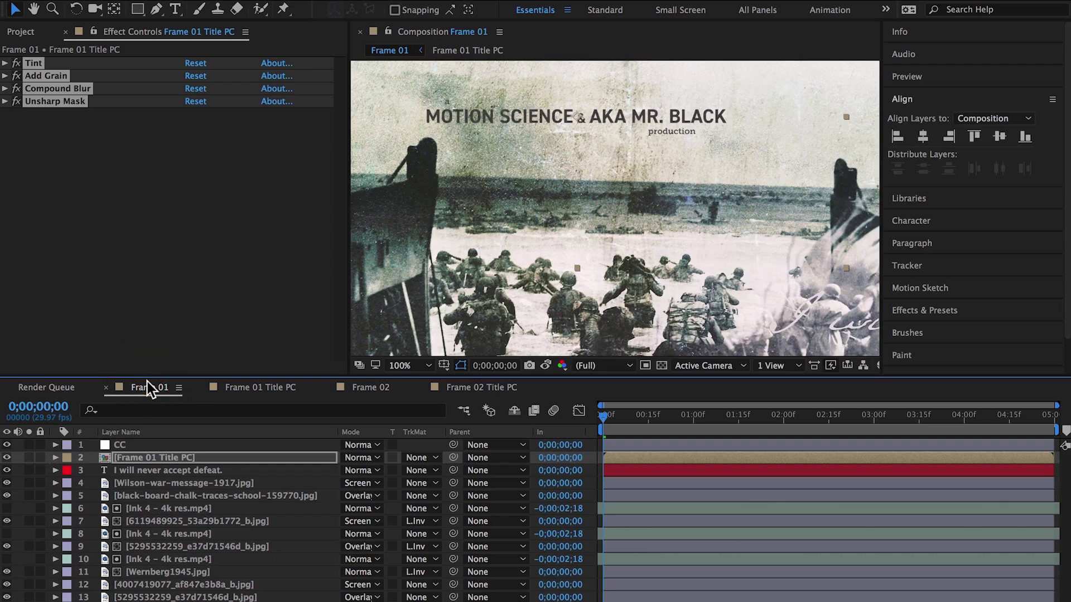
pyautogui.click(528, 365)
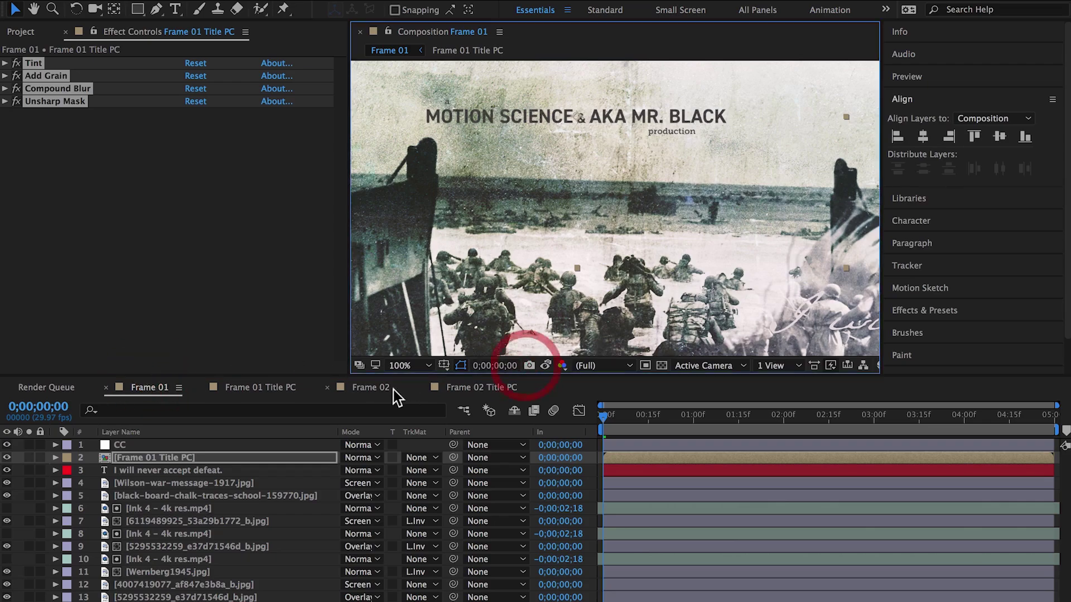
pyautogui.click(369, 387)
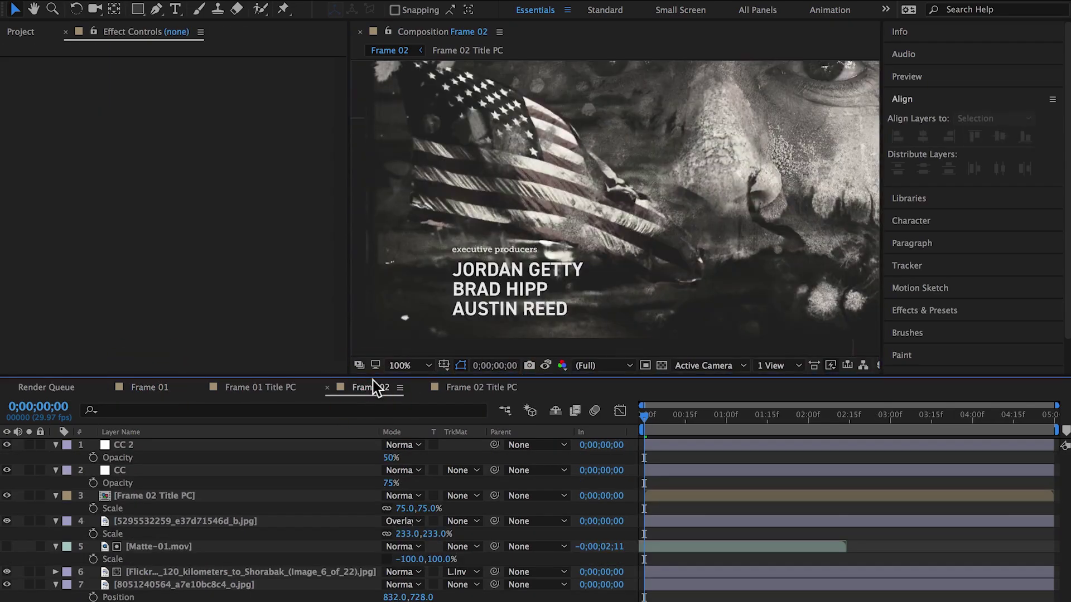
pyautogui.click(546, 365)
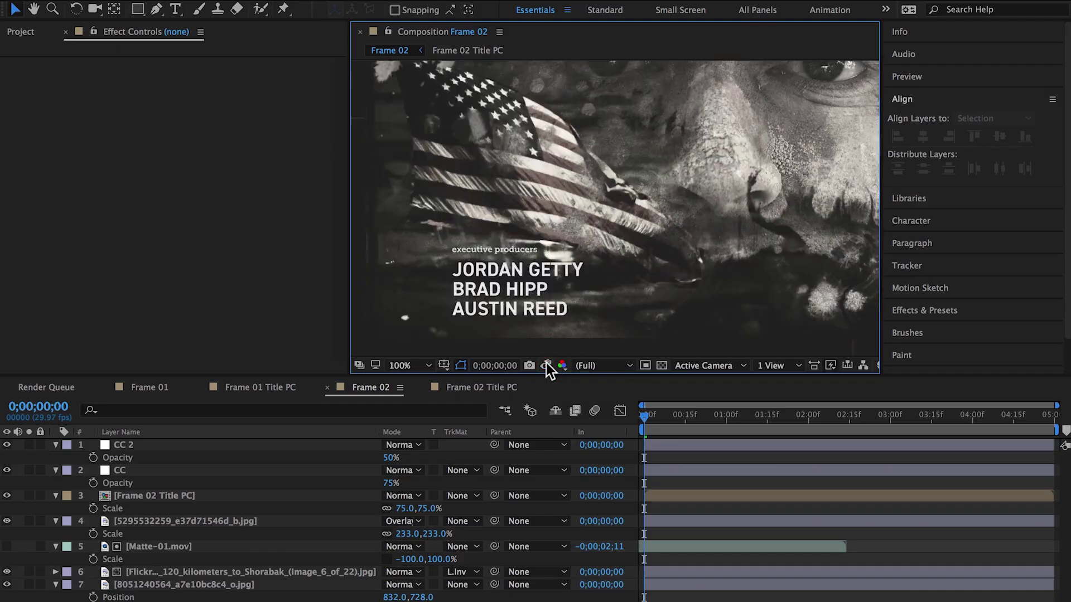
# Zoom in on the Frame 02 Title PC credits and collapse the Tint effect
pyautogui.click(159, 495)
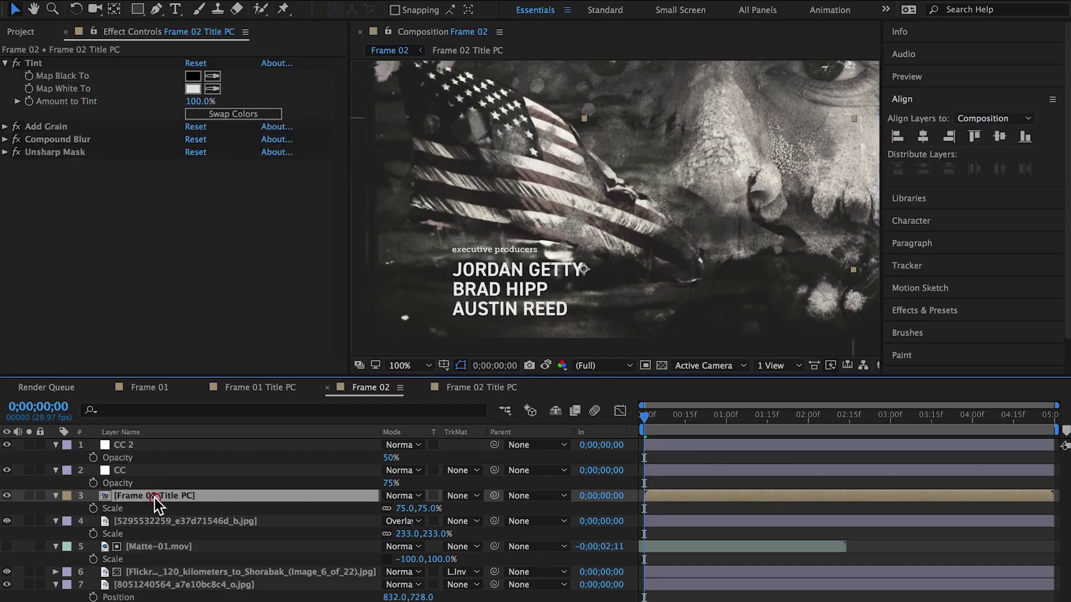
pyautogui.press('.')
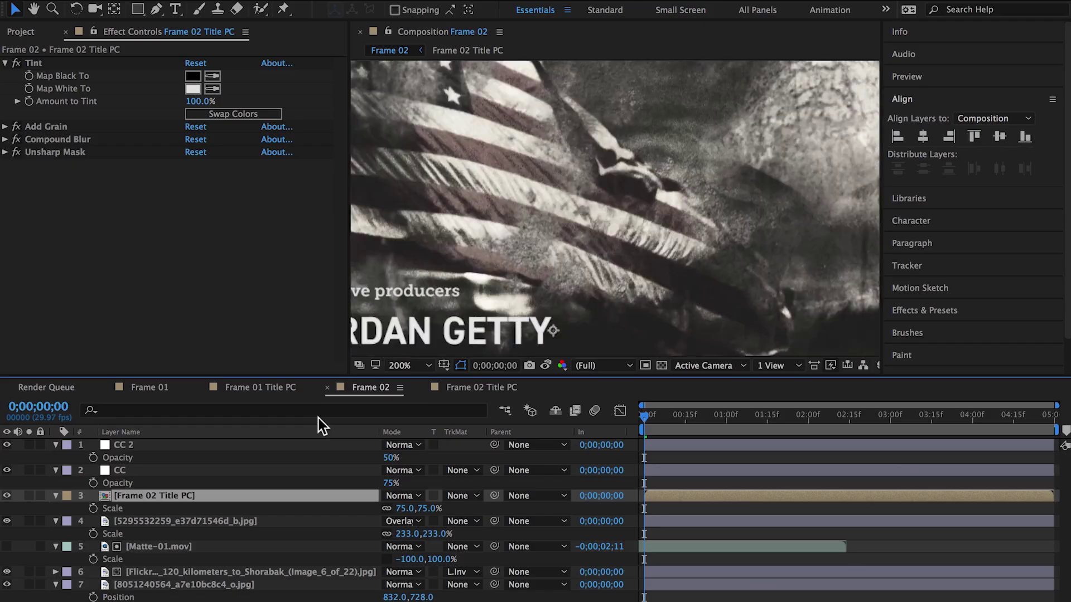
pyautogui.press('h')
pyautogui.moveTo(535, 270); pyautogui.dragTo(676, 171)
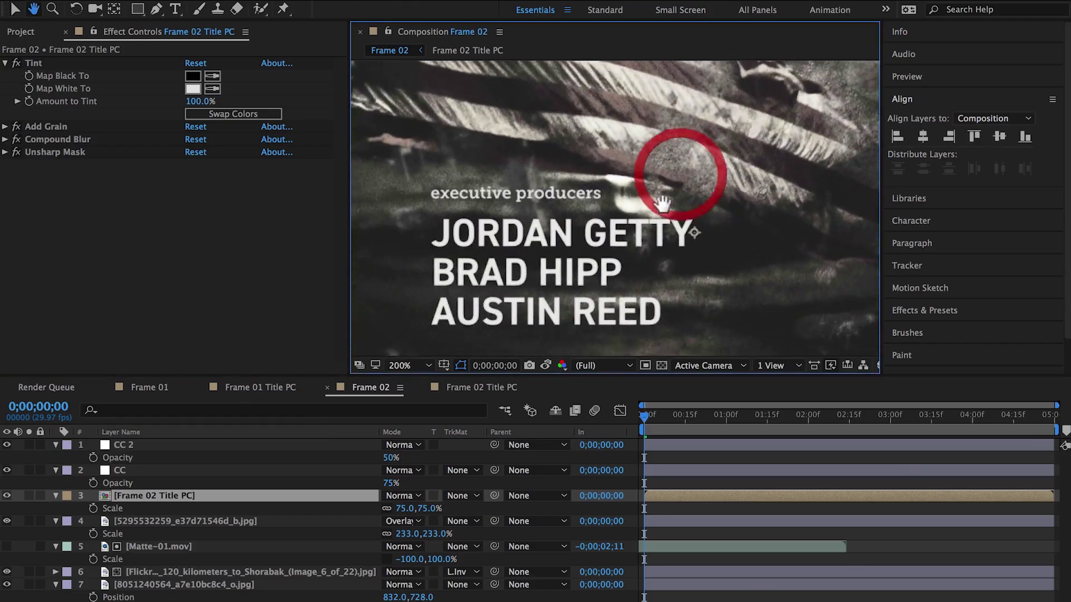
pyautogui.press('v')
pyautogui.click(5, 63)
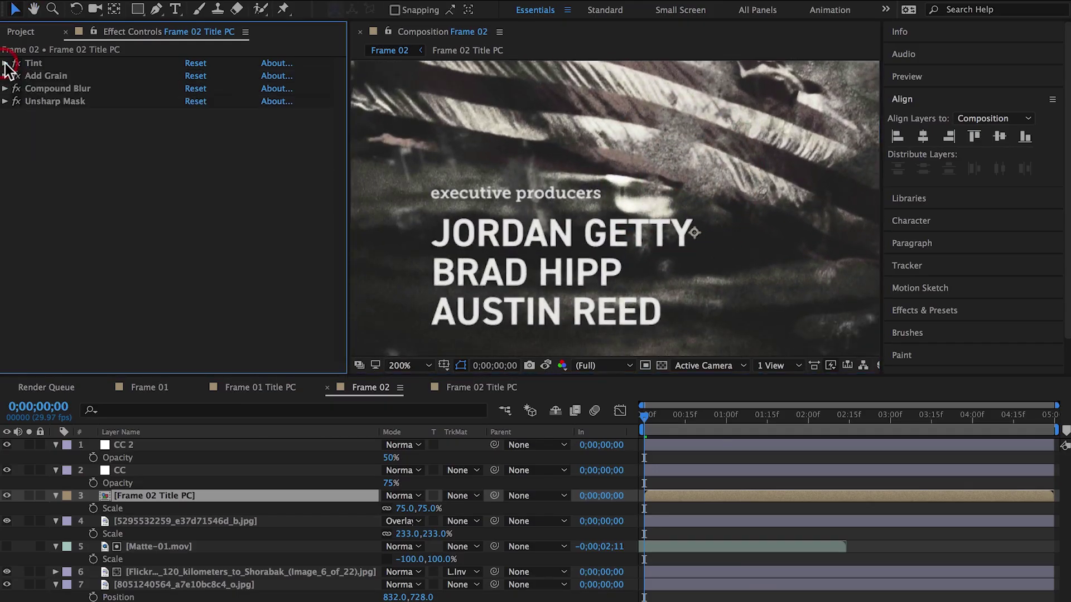
# Disable the grain, blur and sharpen effects, then re-enable Add Grain and expand its settings
pyautogui.moveTo(17, 82); pyautogui.dragTo(15, 78)
pyautogui.click(16, 76)
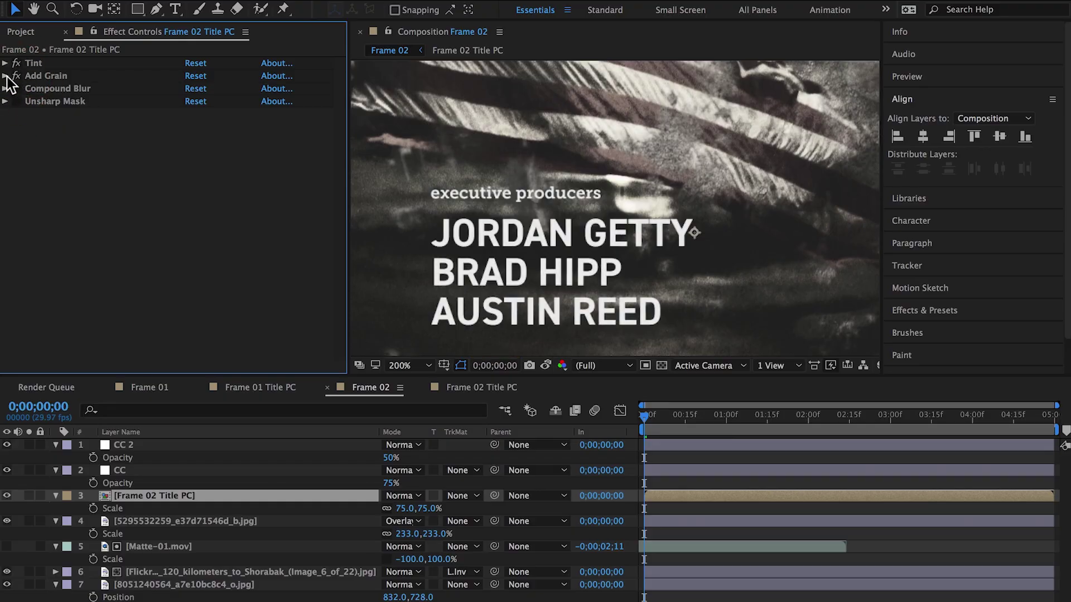
pyautogui.click(4, 75)
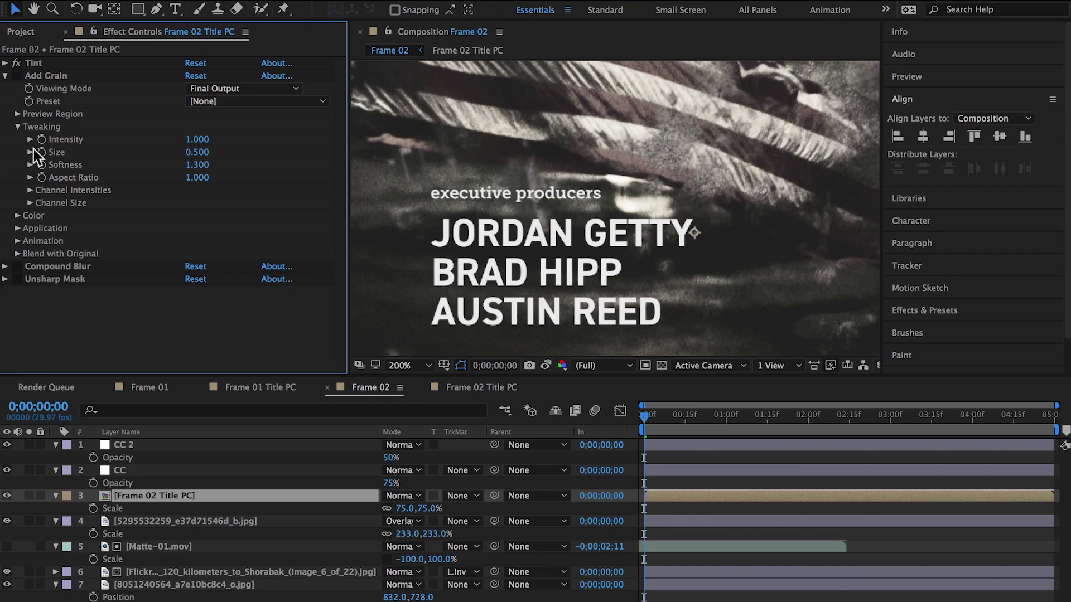
# Compare with Compound Blur toggled off, Unsharp Mask back on, Add Grain collapsed, then zoom out
pyautogui.click(19, 267)
pyautogui.click(16, 267)
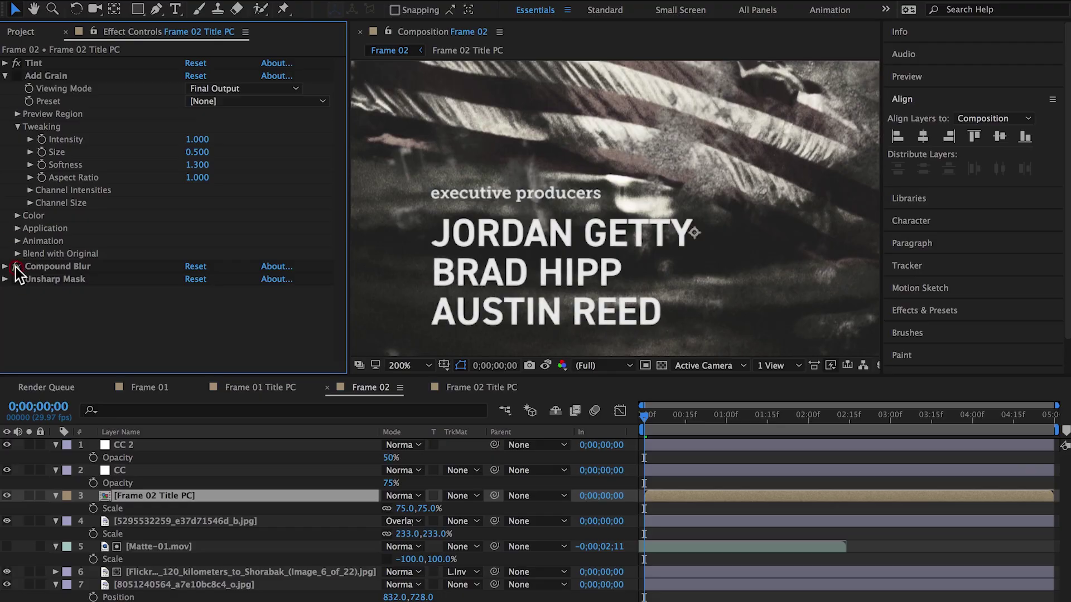
pyautogui.click(15, 267)
pyautogui.click(16, 279)
pyautogui.click(6, 76)
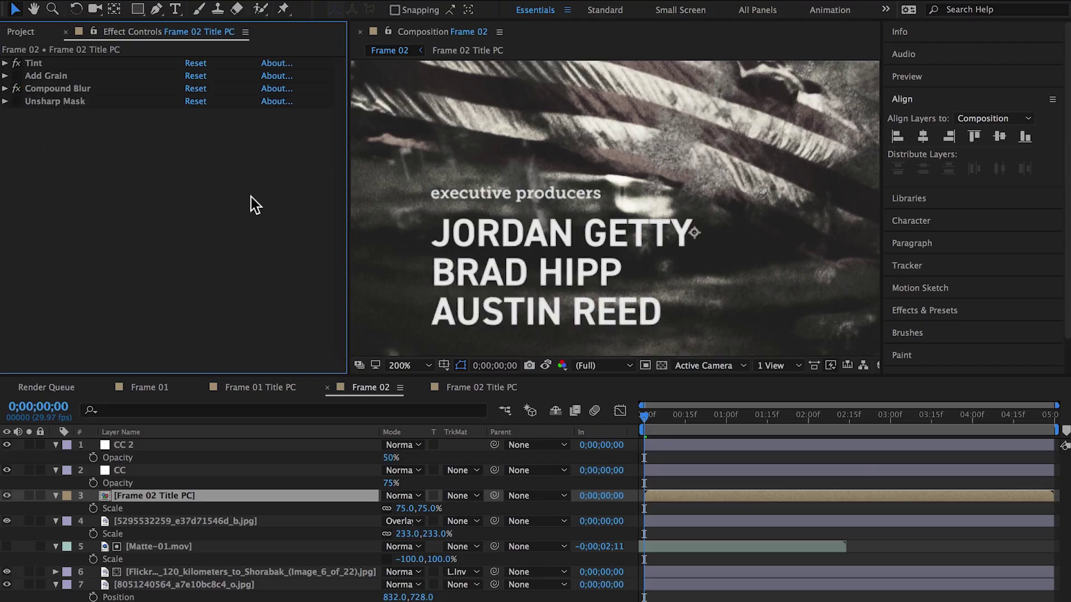
pyautogui.press(',')
# Enlarge the composition viewer by widening and heightening it, recentring the Frame 02 composite
pyautogui.press('space')
pyautogui.moveTo(719, 197); pyautogui.dragTo(657, 239)
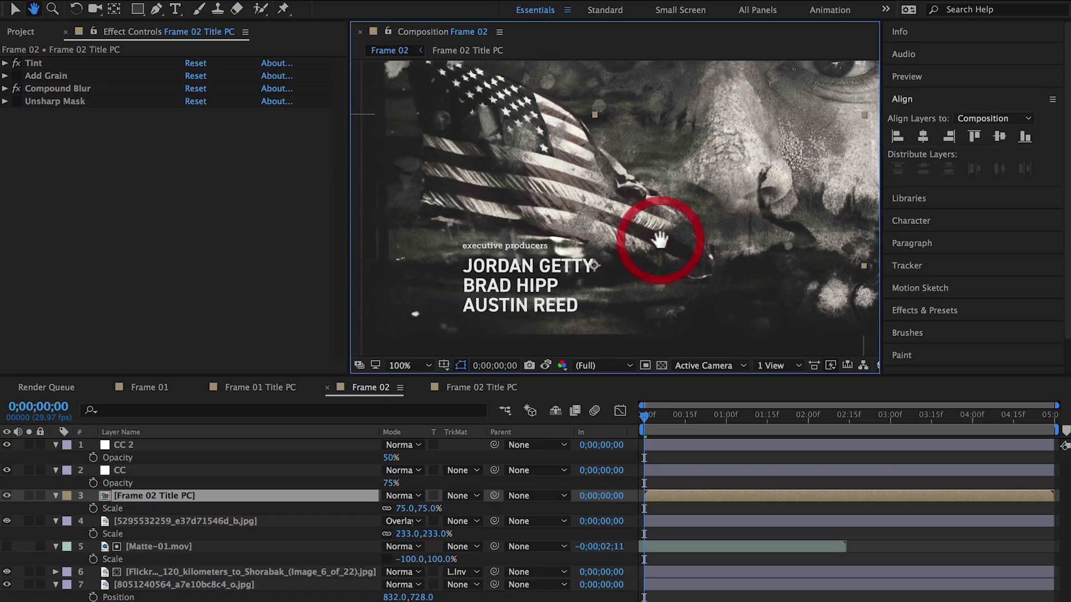
pyautogui.moveTo(350, 252); pyautogui.dragTo(92, 282)
pyautogui.moveTo(881, 289); pyautogui.dragTo(1007, 284)
pyautogui.press(',')
pyautogui.moveTo(890, 287); pyautogui.dragTo(848, 259)
pyautogui.moveTo(799, 393); pyautogui.dragTo(801, 476)
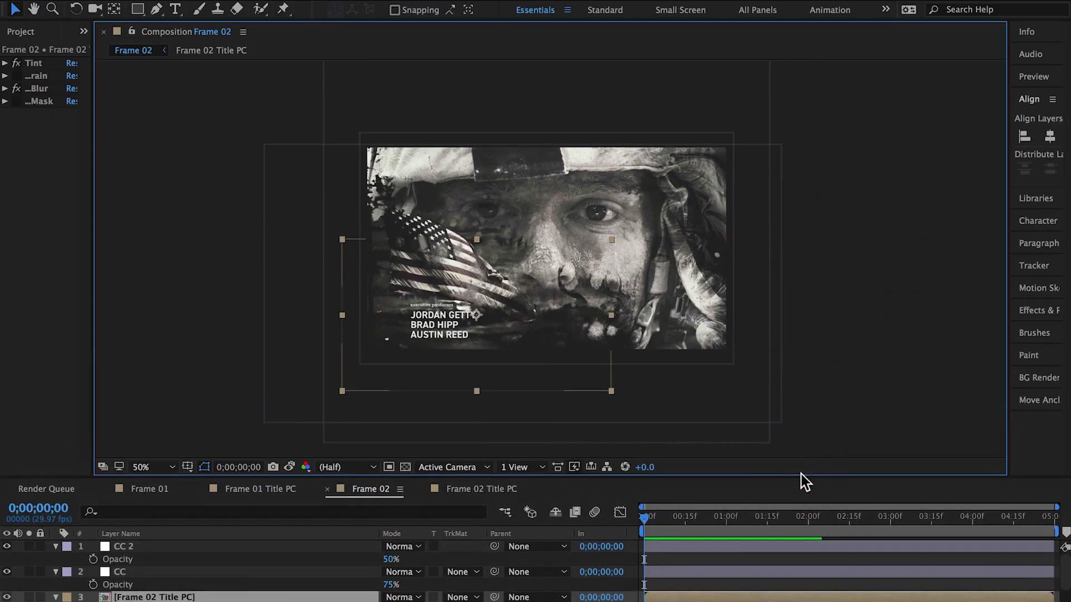
# Maximize the Composition panel and magnify Frame 02 to fill the view
pyautogui.press('`')
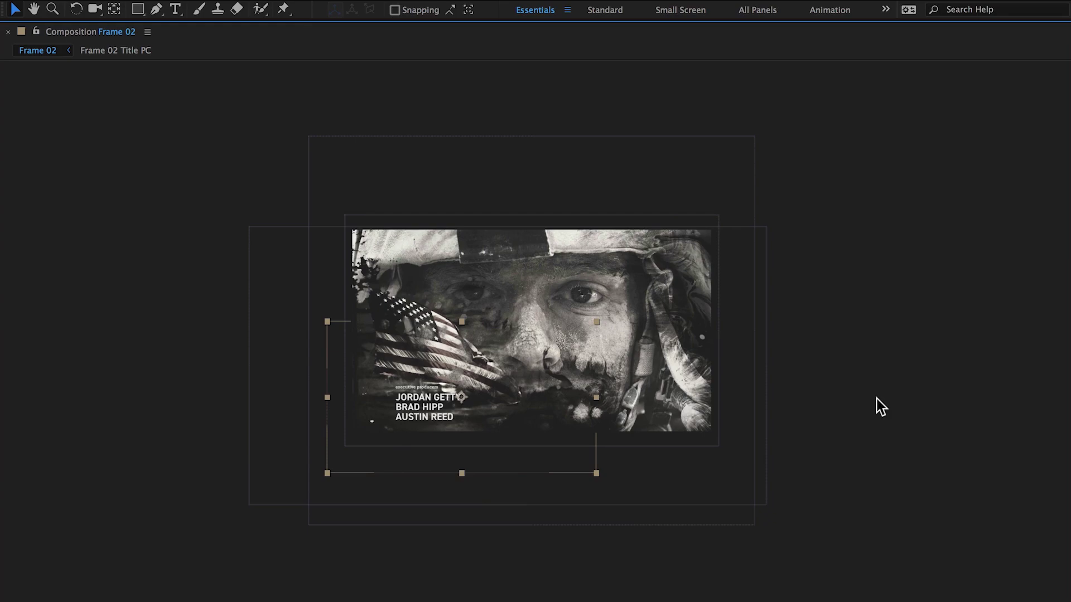
pyautogui.press('.')
pyautogui.click(934, 370)
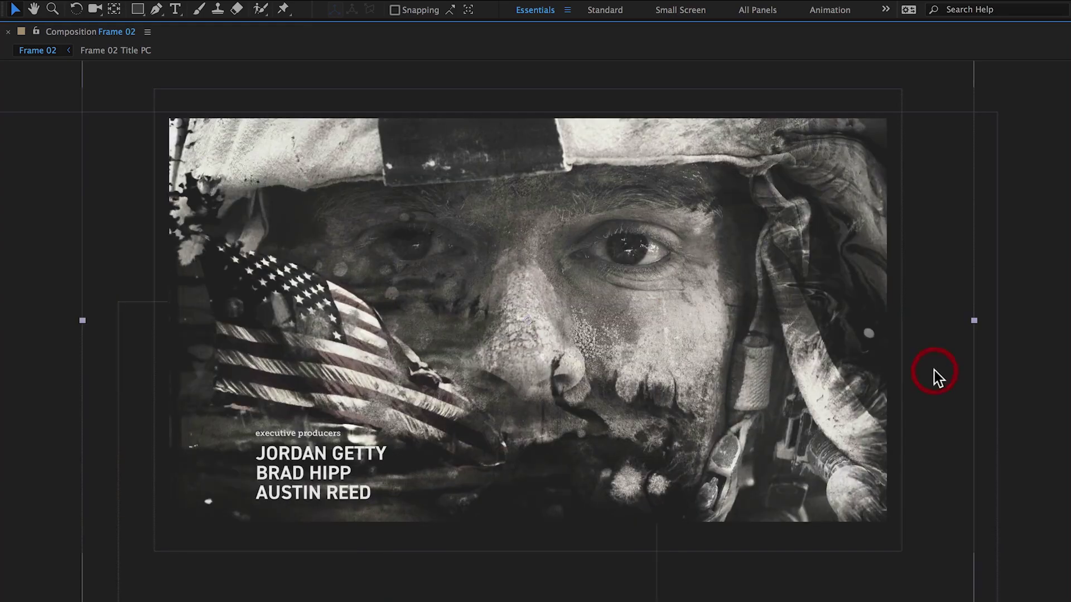